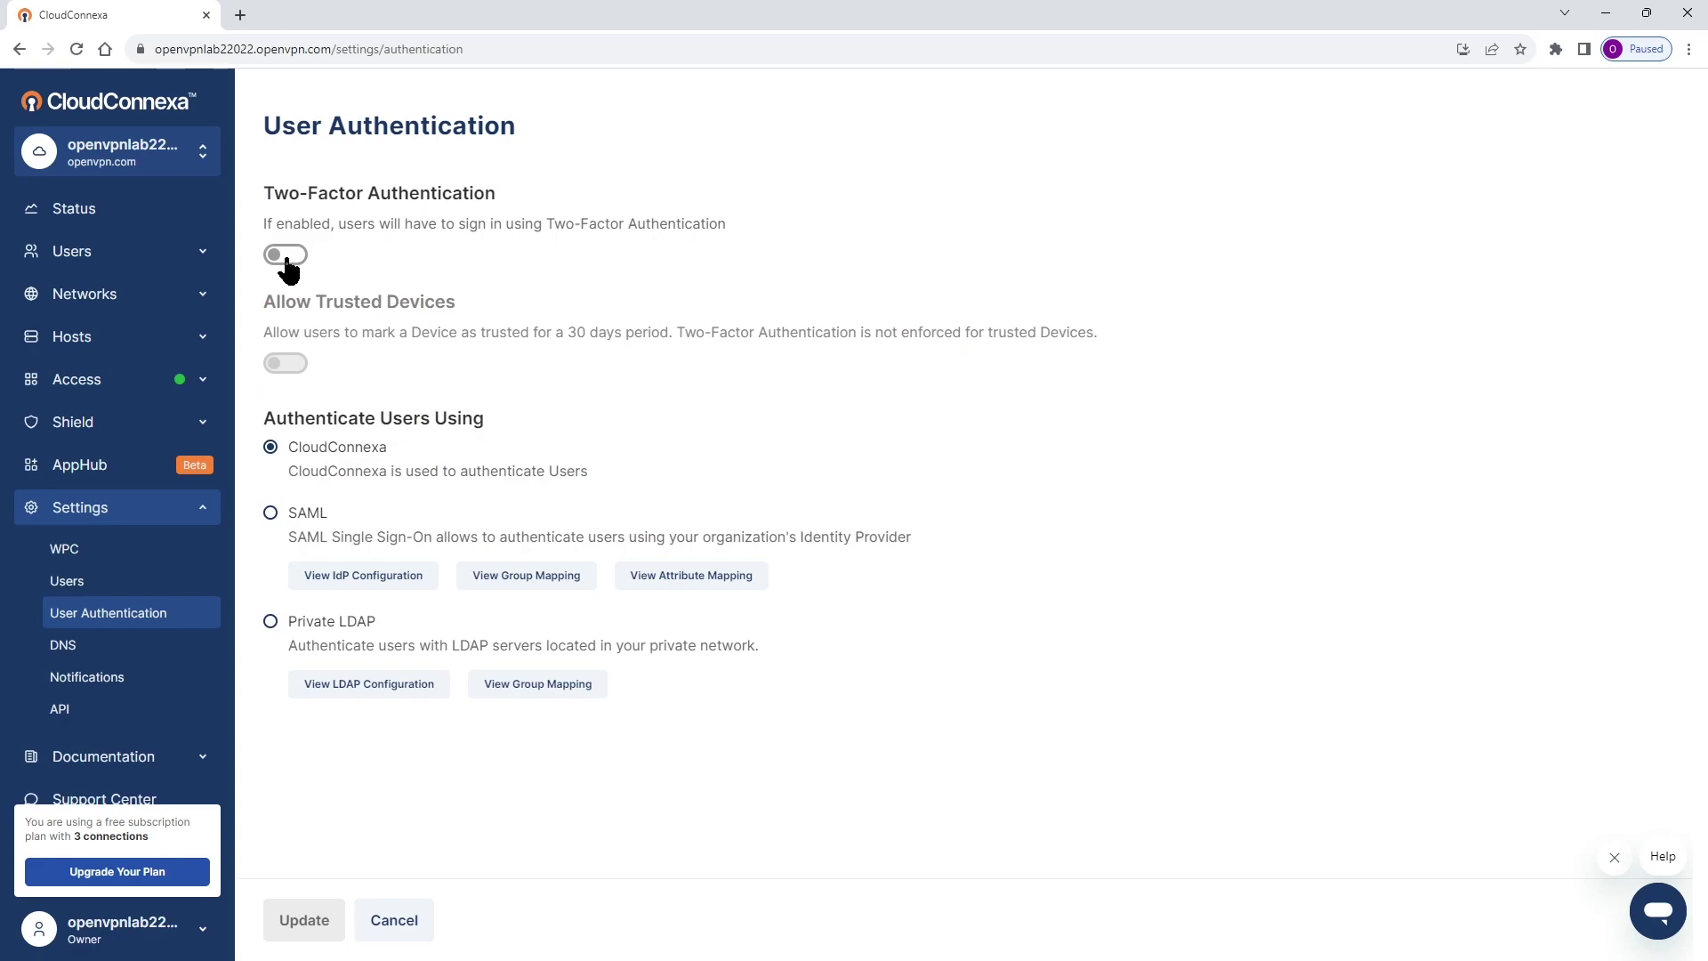
# Enable two-factor authentication with Allow Trusted Devices left disabled, and confirm the update.
pyautogui.click(286, 255)
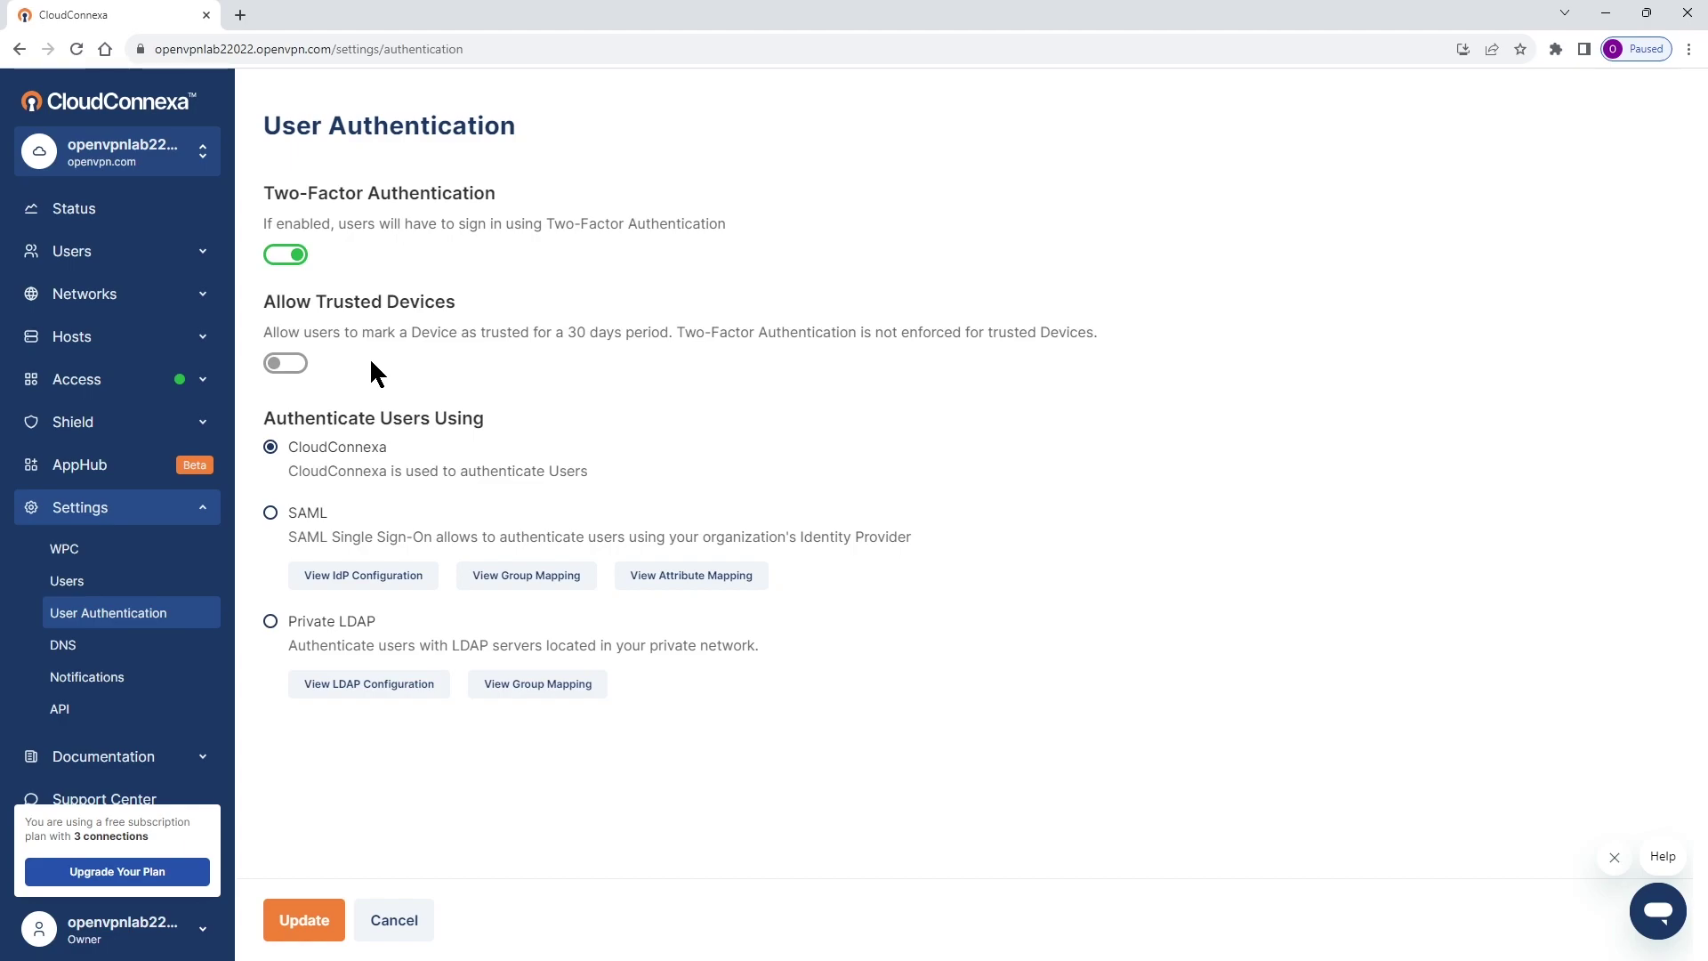
pyautogui.click(301, 365)
pyautogui.click(282, 365)
pyautogui.click(289, 921)
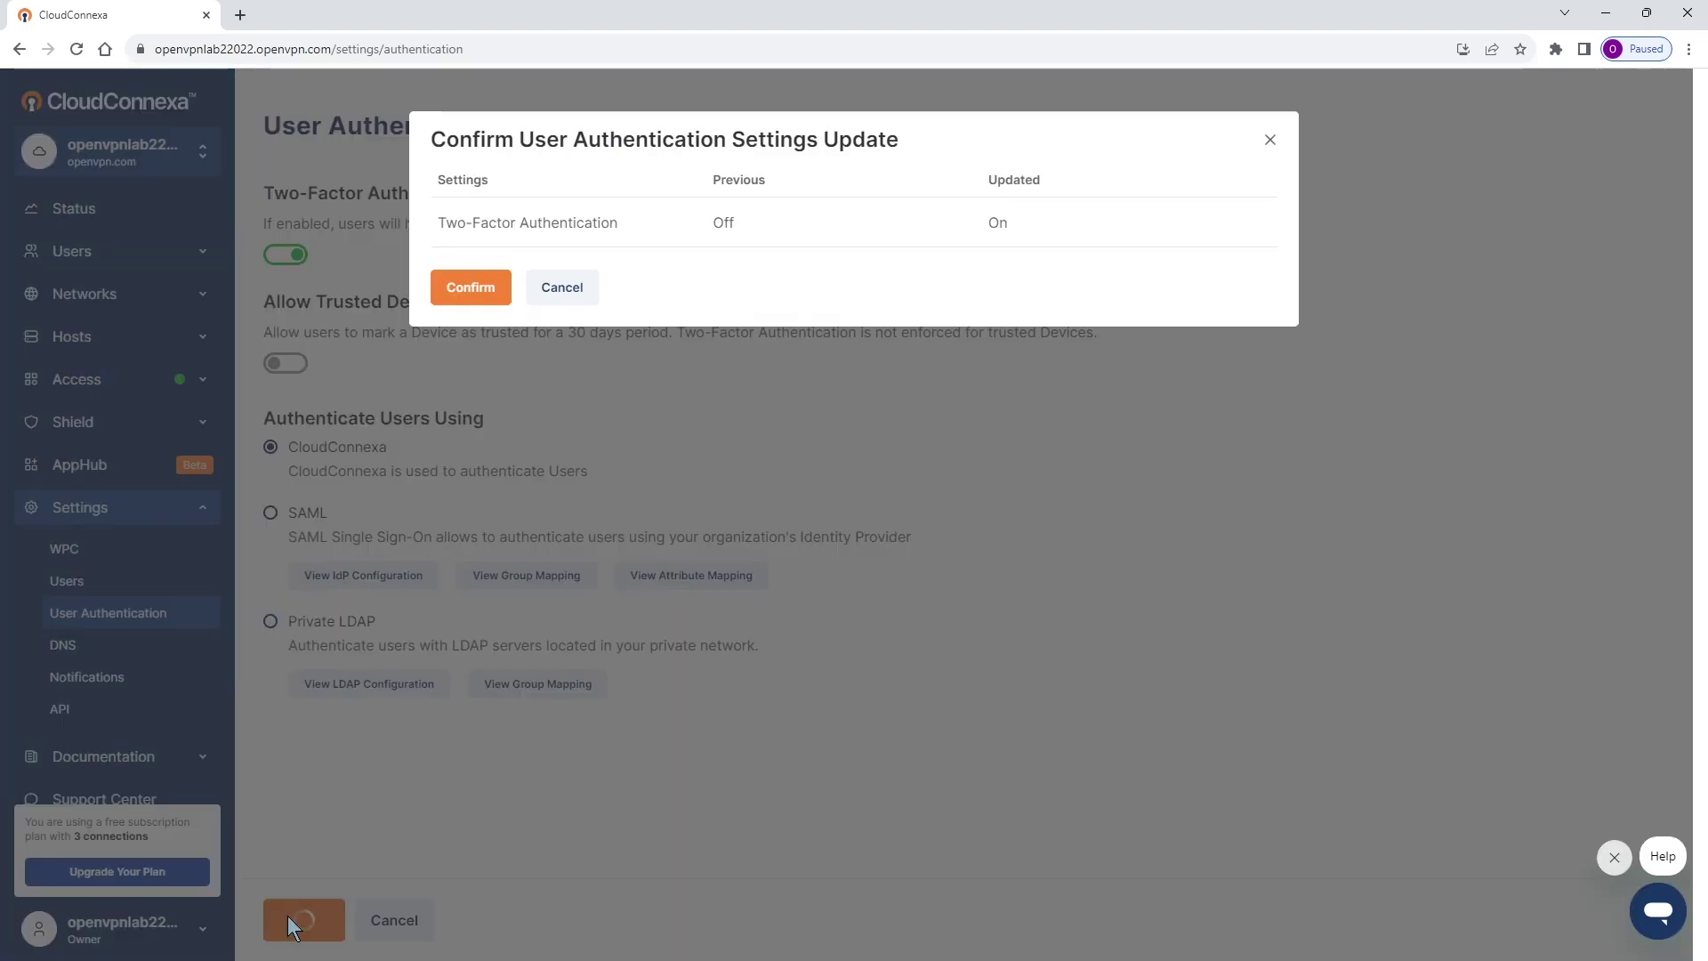
pyautogui.click(466, 293)
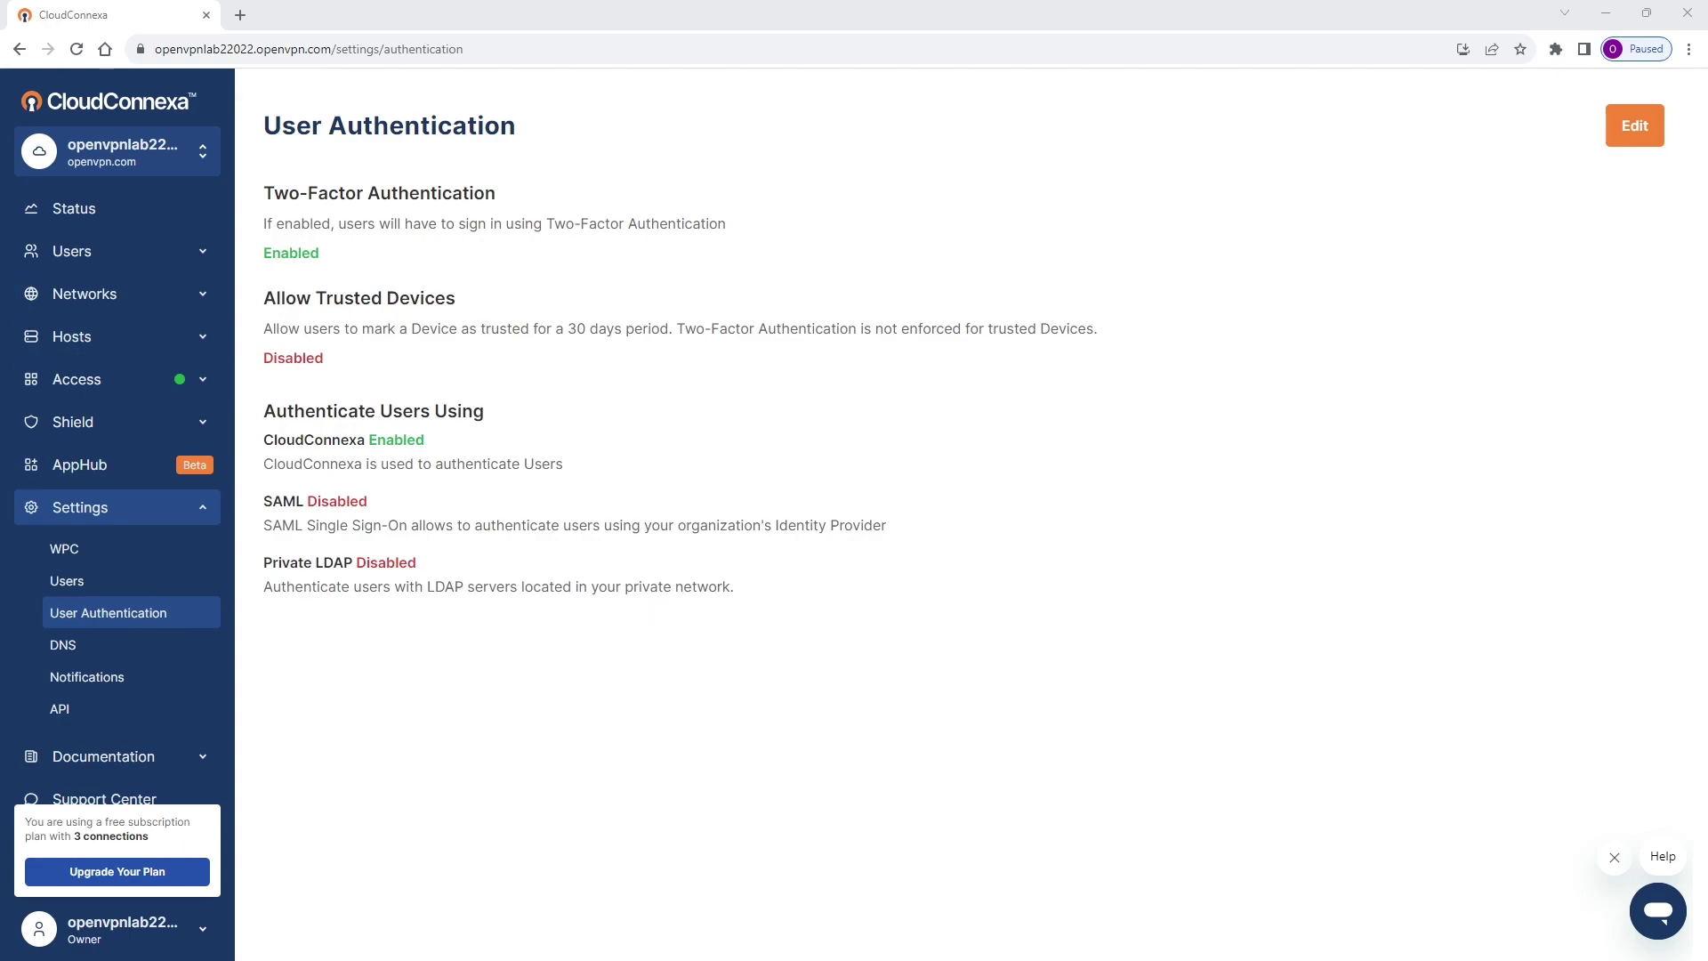
# Show the user Groups list with each group's Connect Auth setting.
pyautogui.click(204, 253)
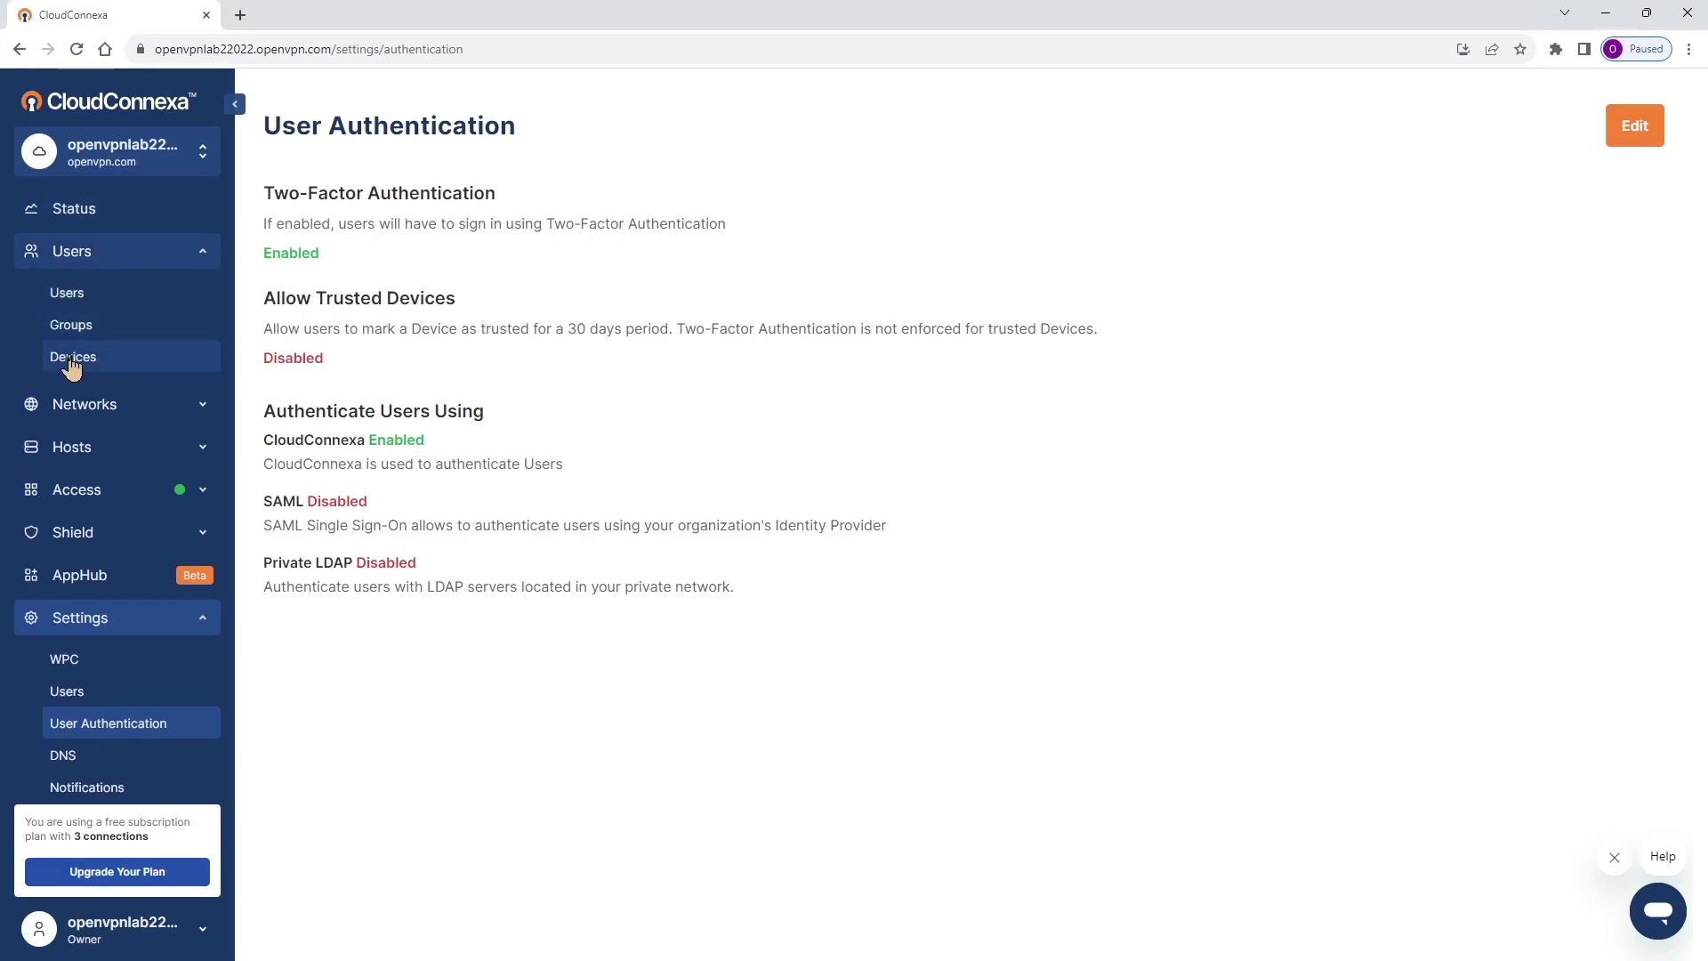
pyautogui.click(69, 327)
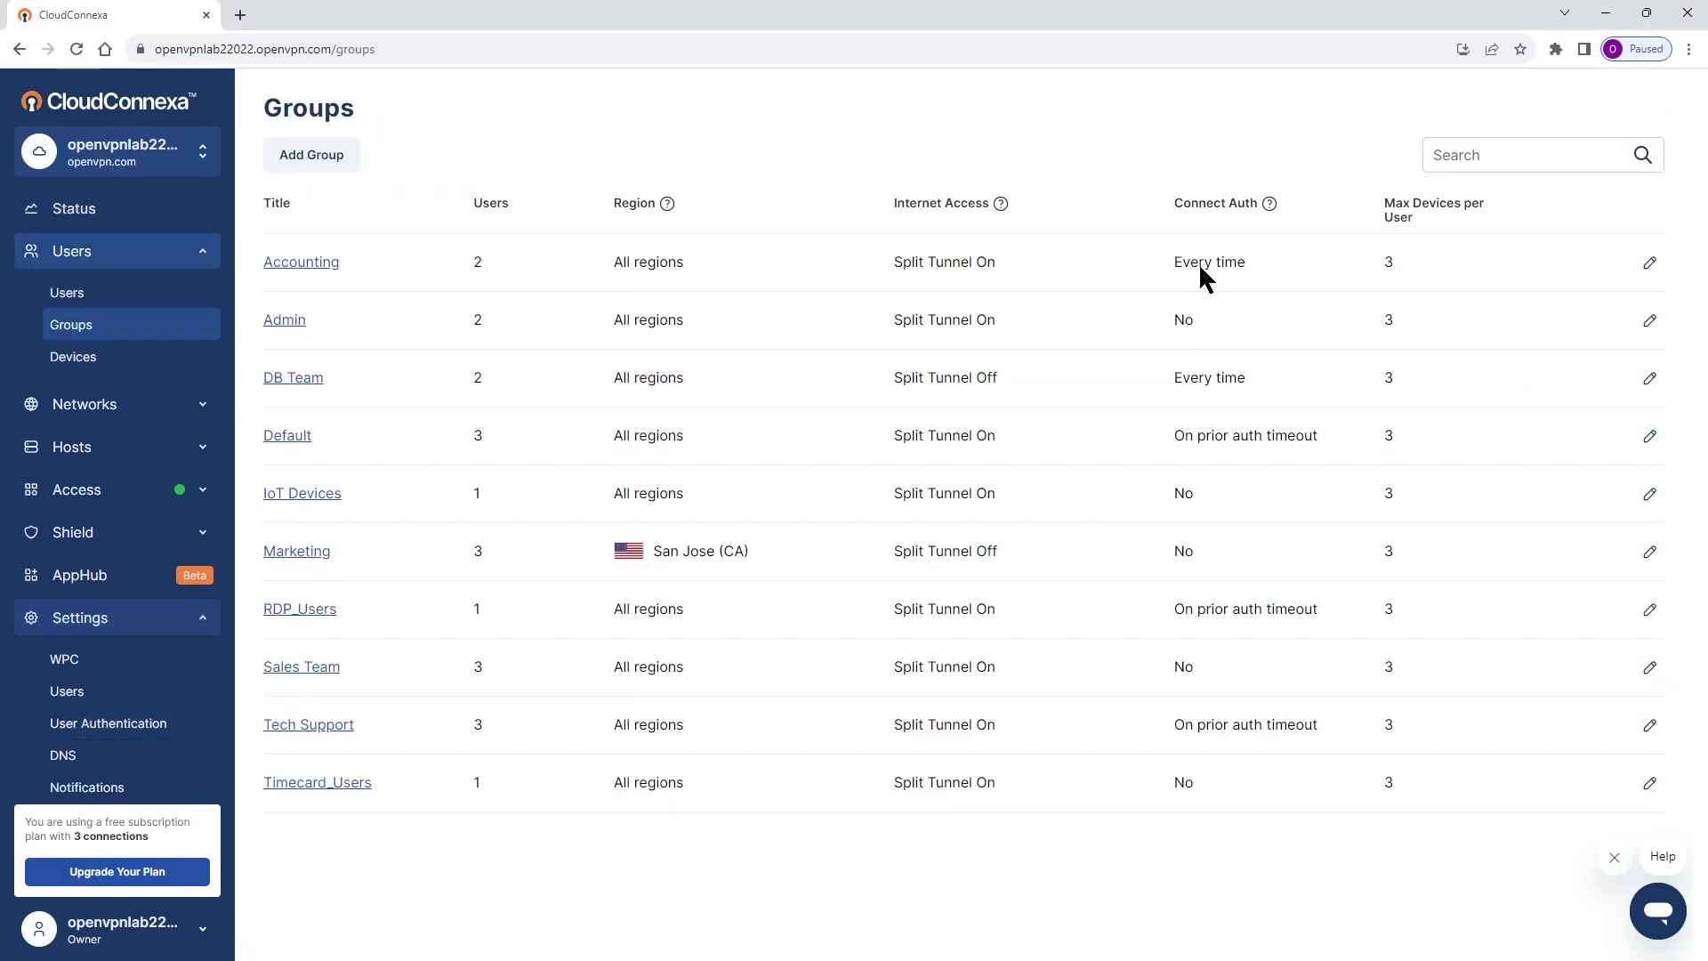
pyautogui.moveTo(1235, 229)
# Open the Accounting group's details, then bring up the OpenVPN Connect Profiles window.
pyautogui.click(297, 264)
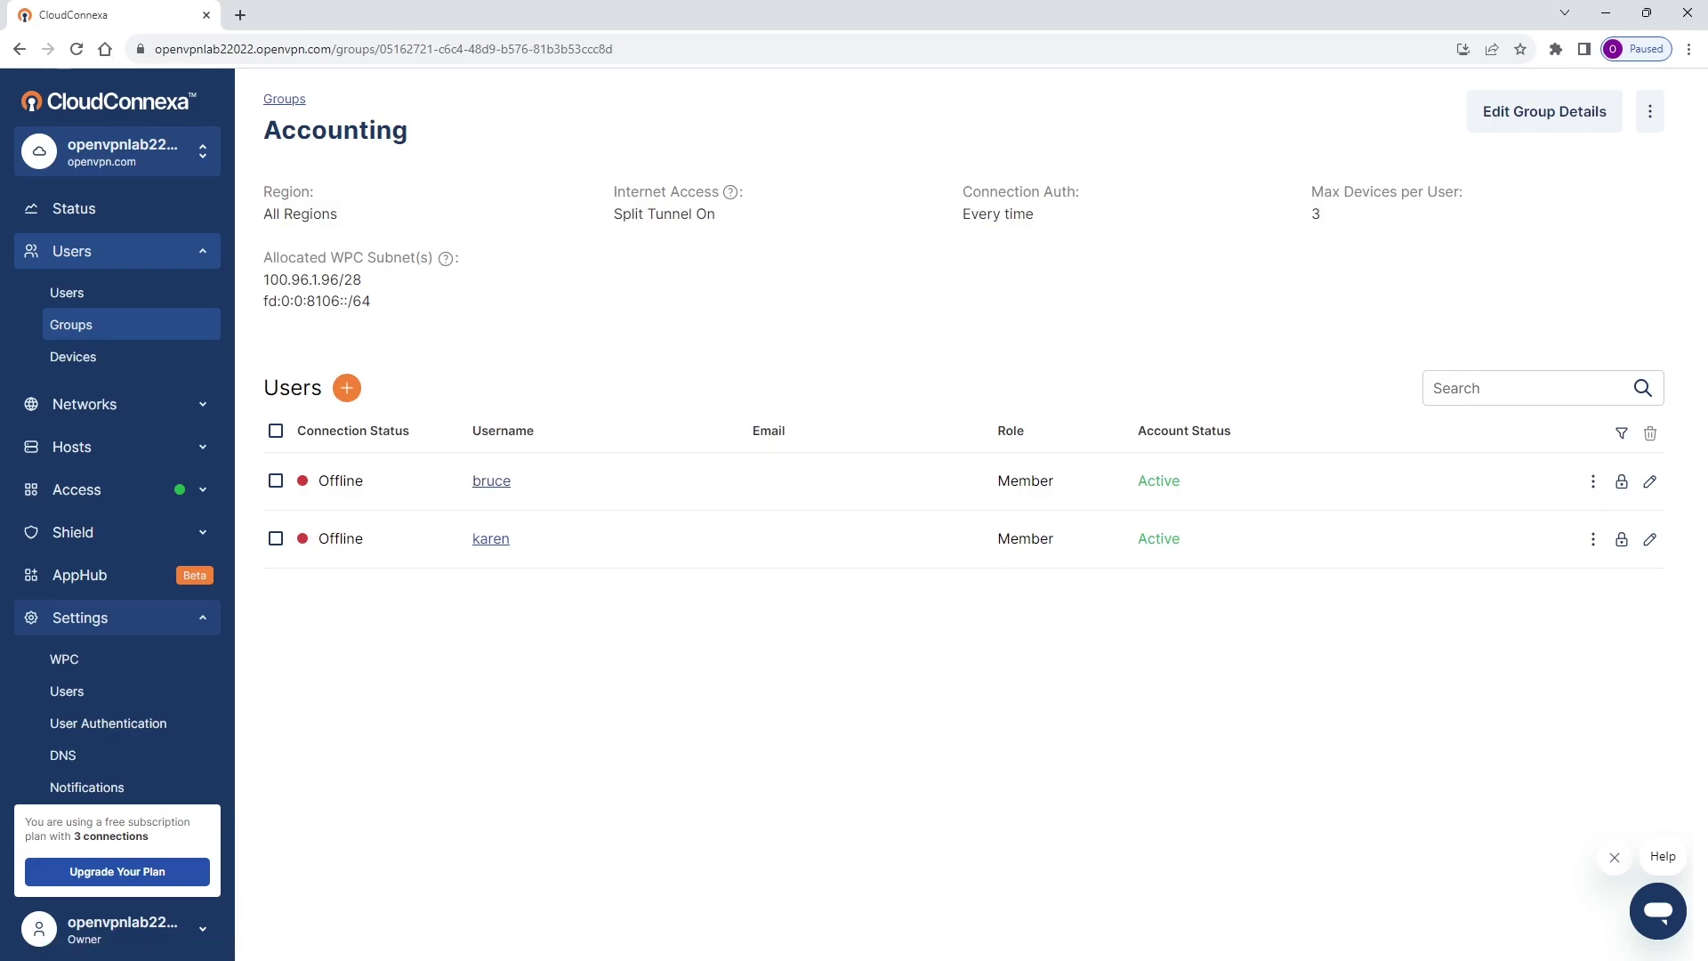
pyautogui.hotkey('alt', 'Tab')
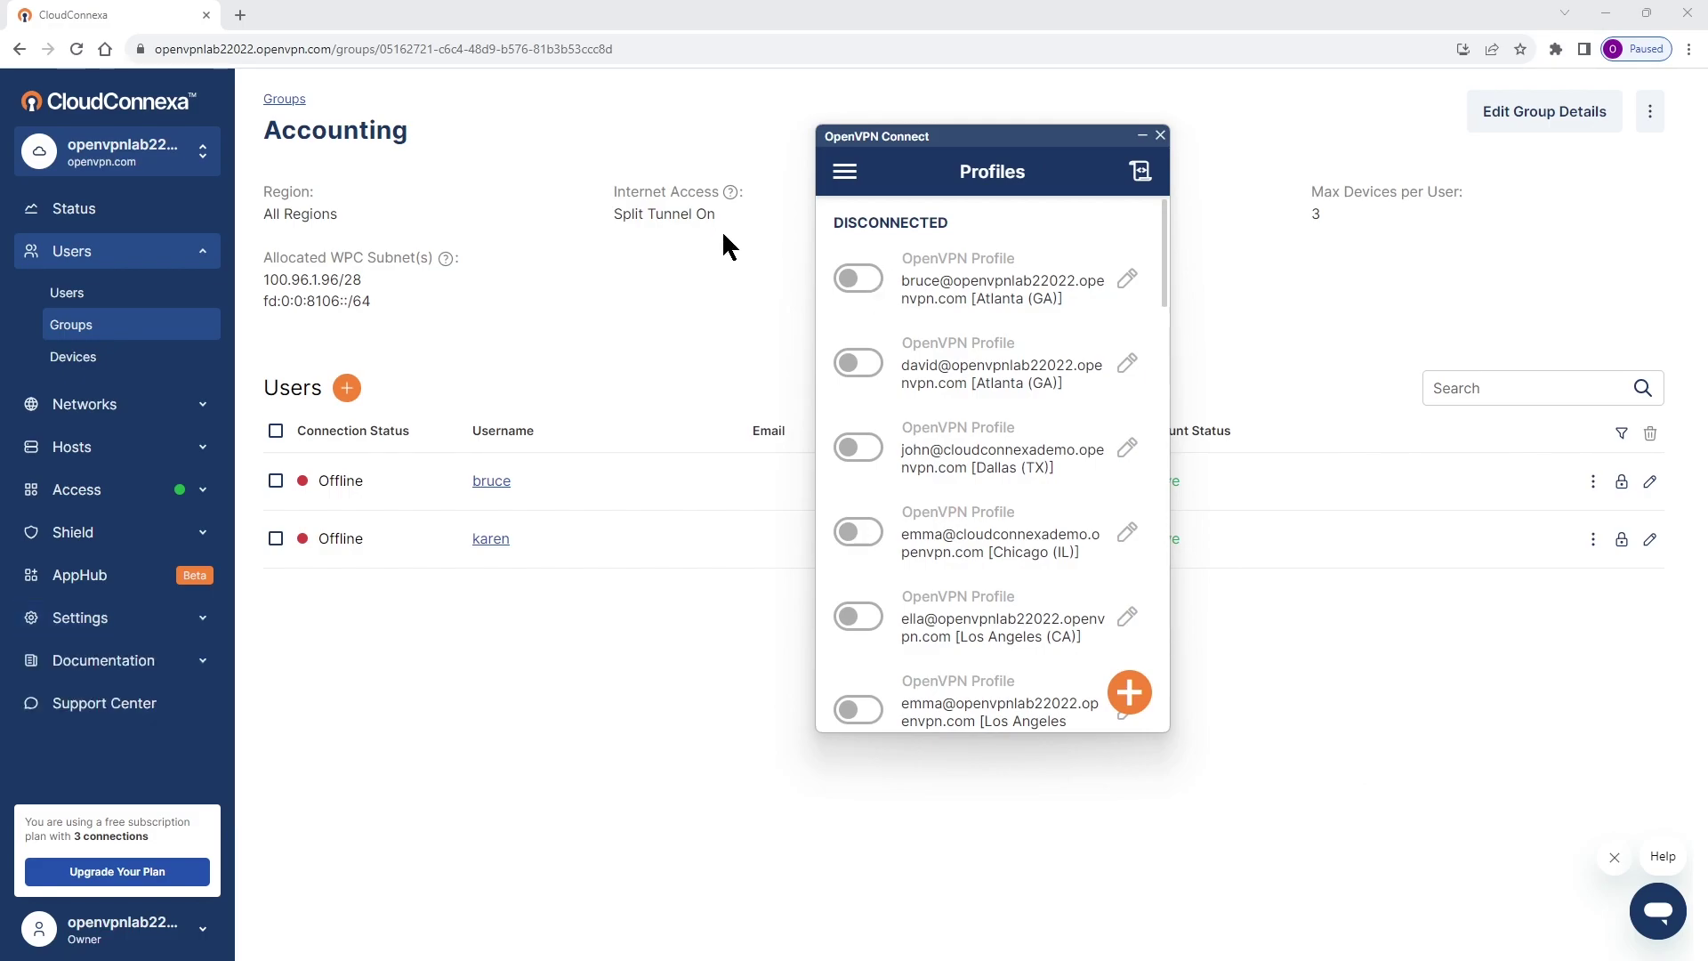
# Connect the first VPN profile and sign in on the SSO page with the user's username and password.
pyautogui.click(860, 280)
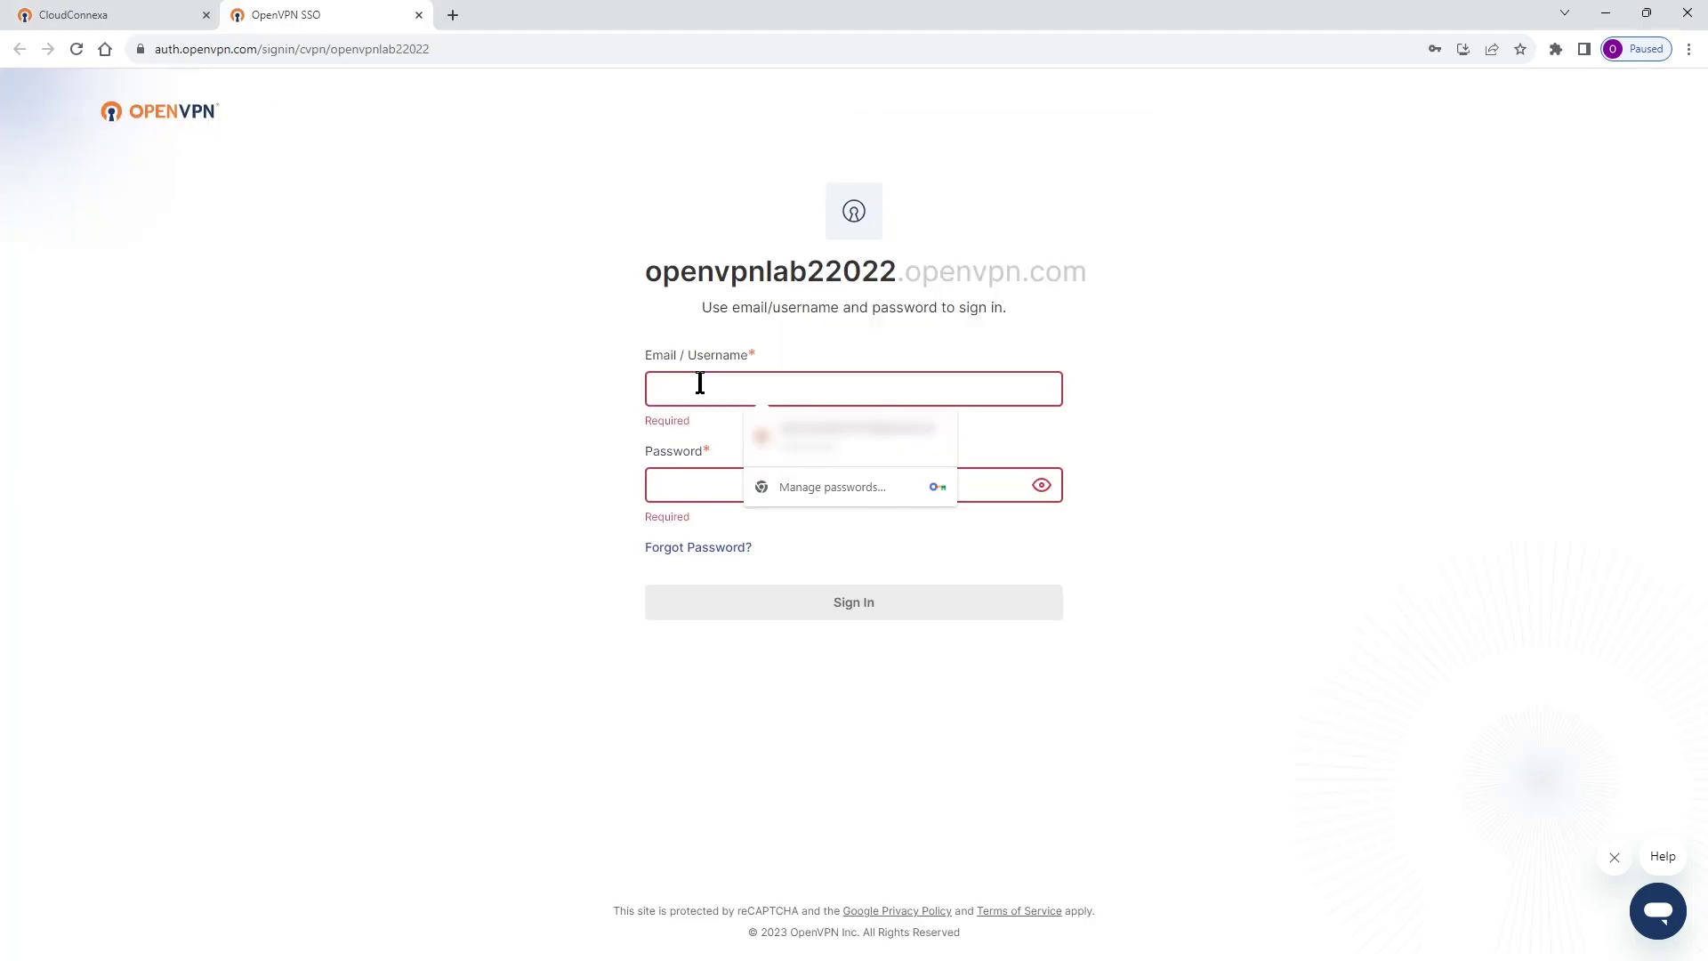
pyautogui.write('Bruce')
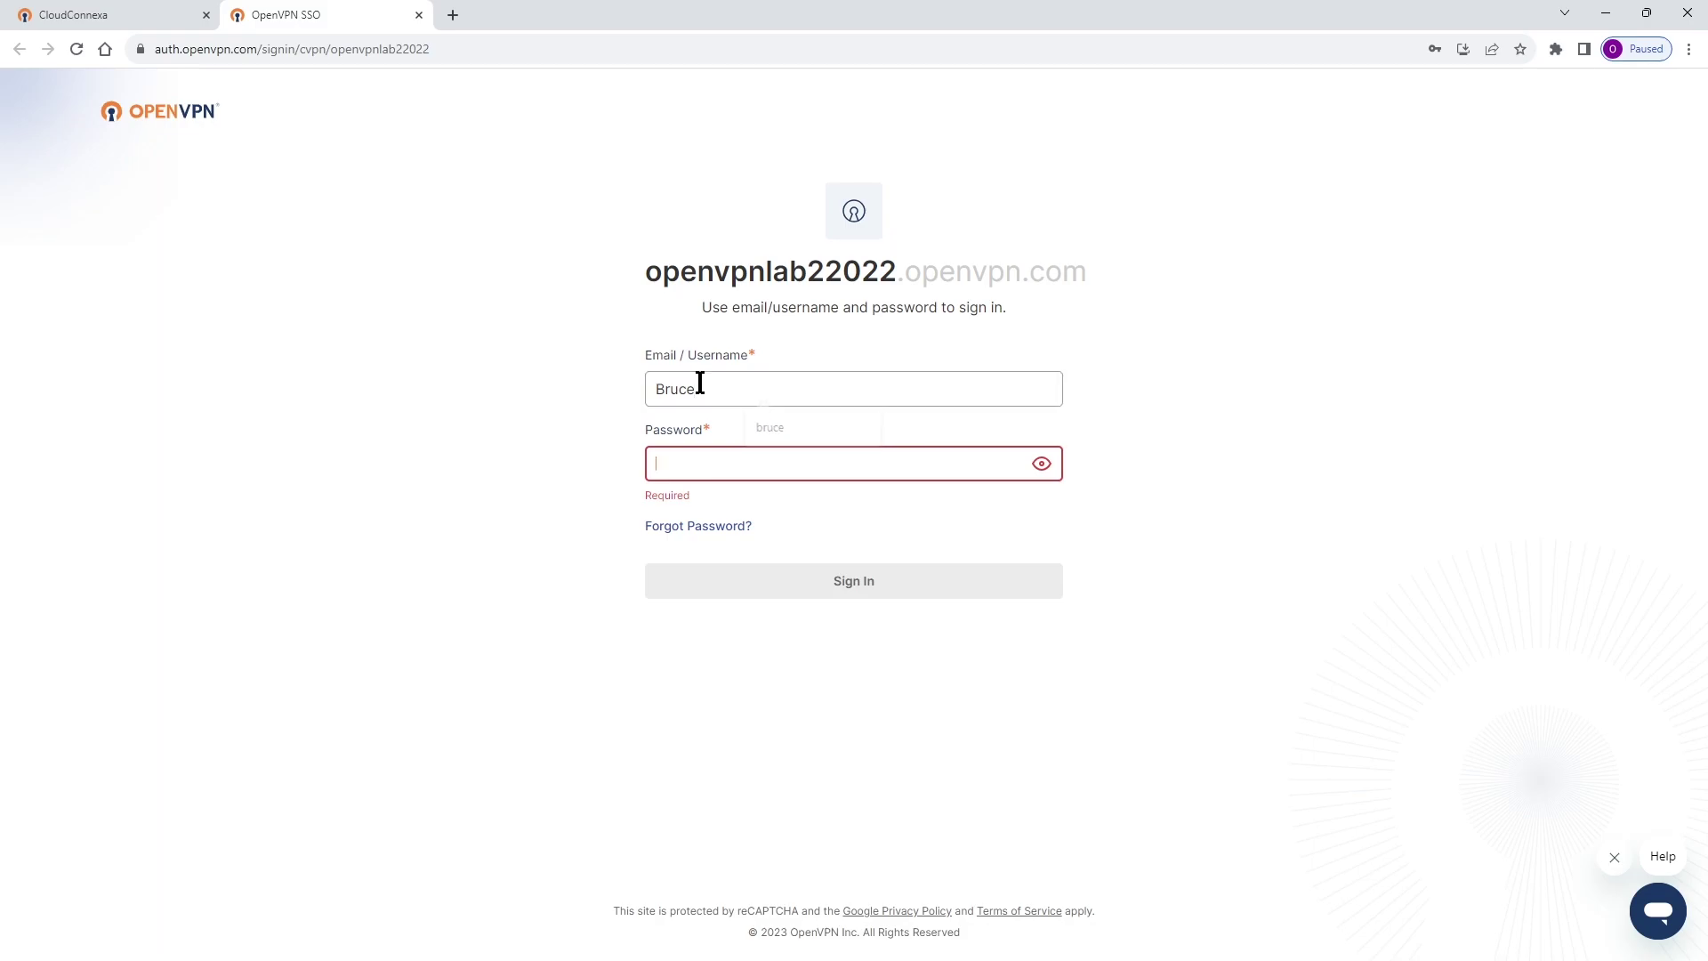
pyautogui.doubleClick(762, 391)
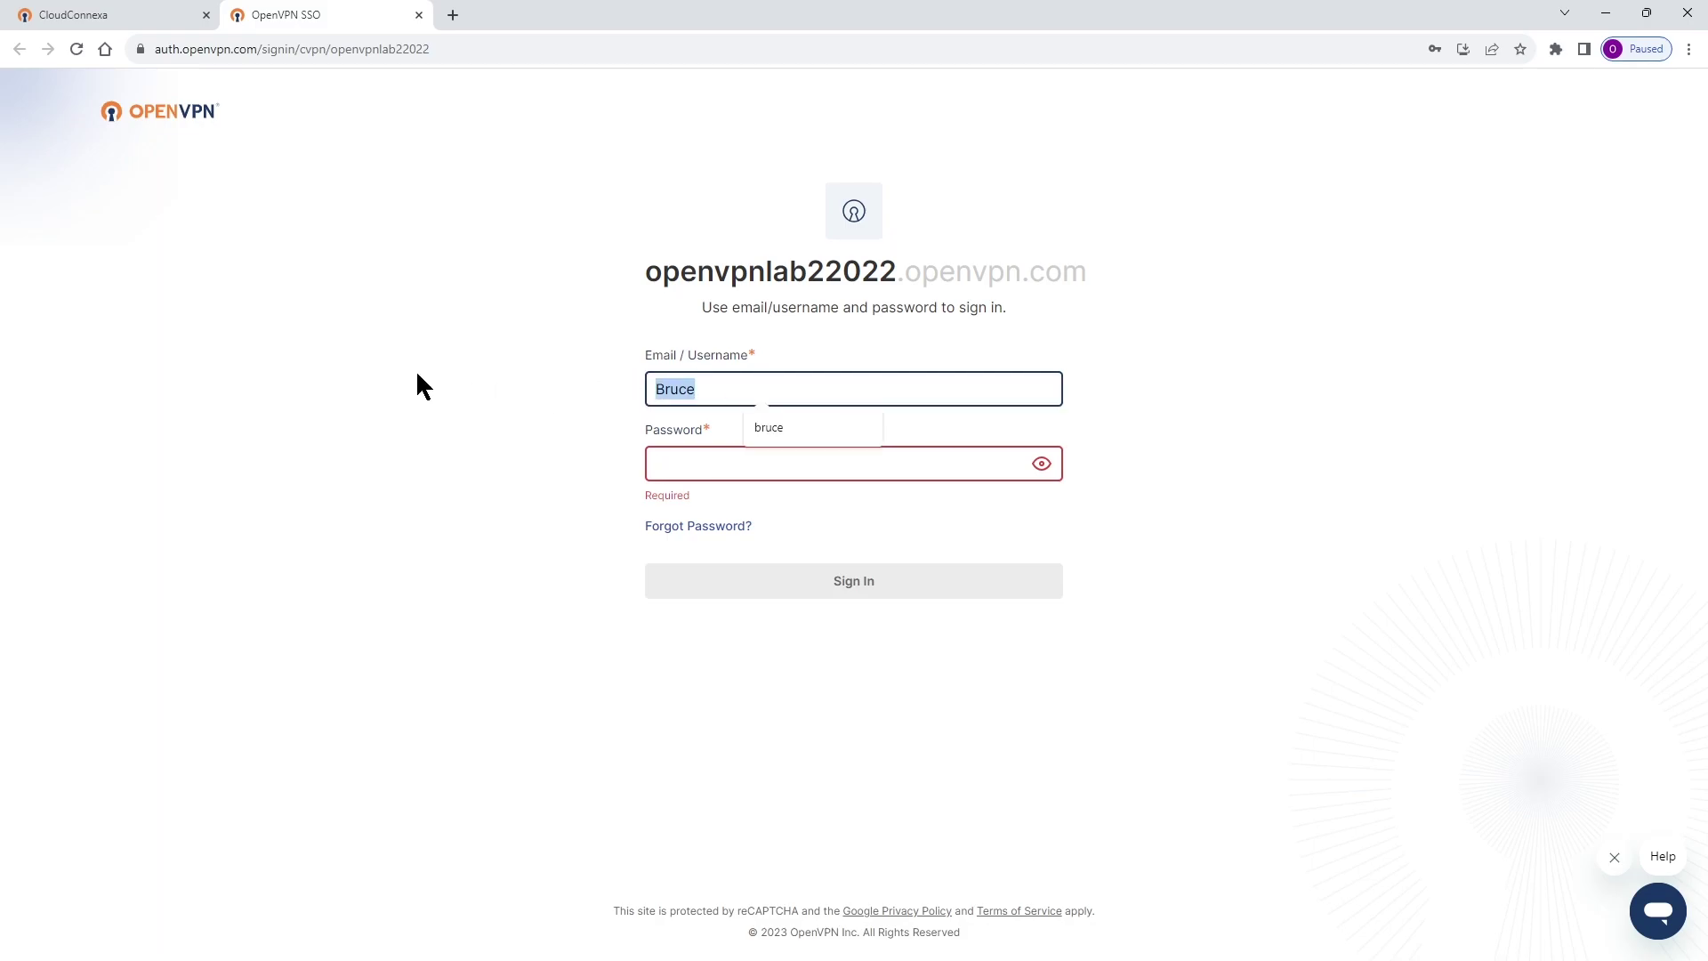
pyautogui.write('bru')
pyautogui.press('Down')
pyautogui.press('Return')
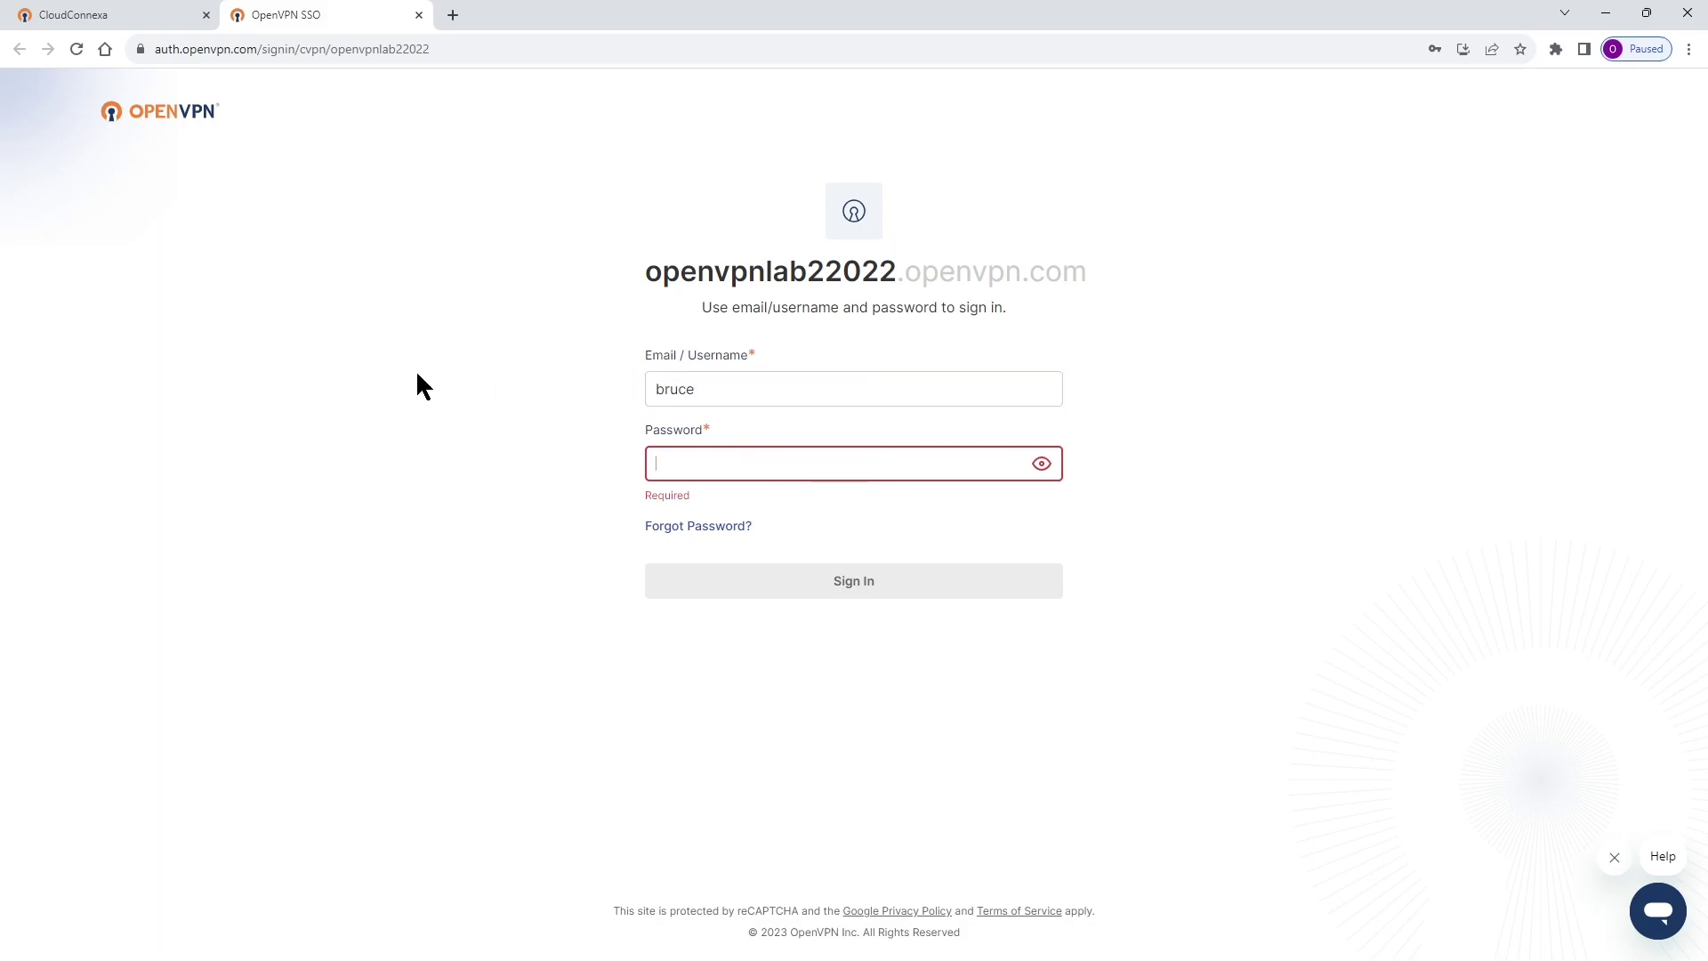
pyautogui.press('Tab')
pyautogui.write('************')
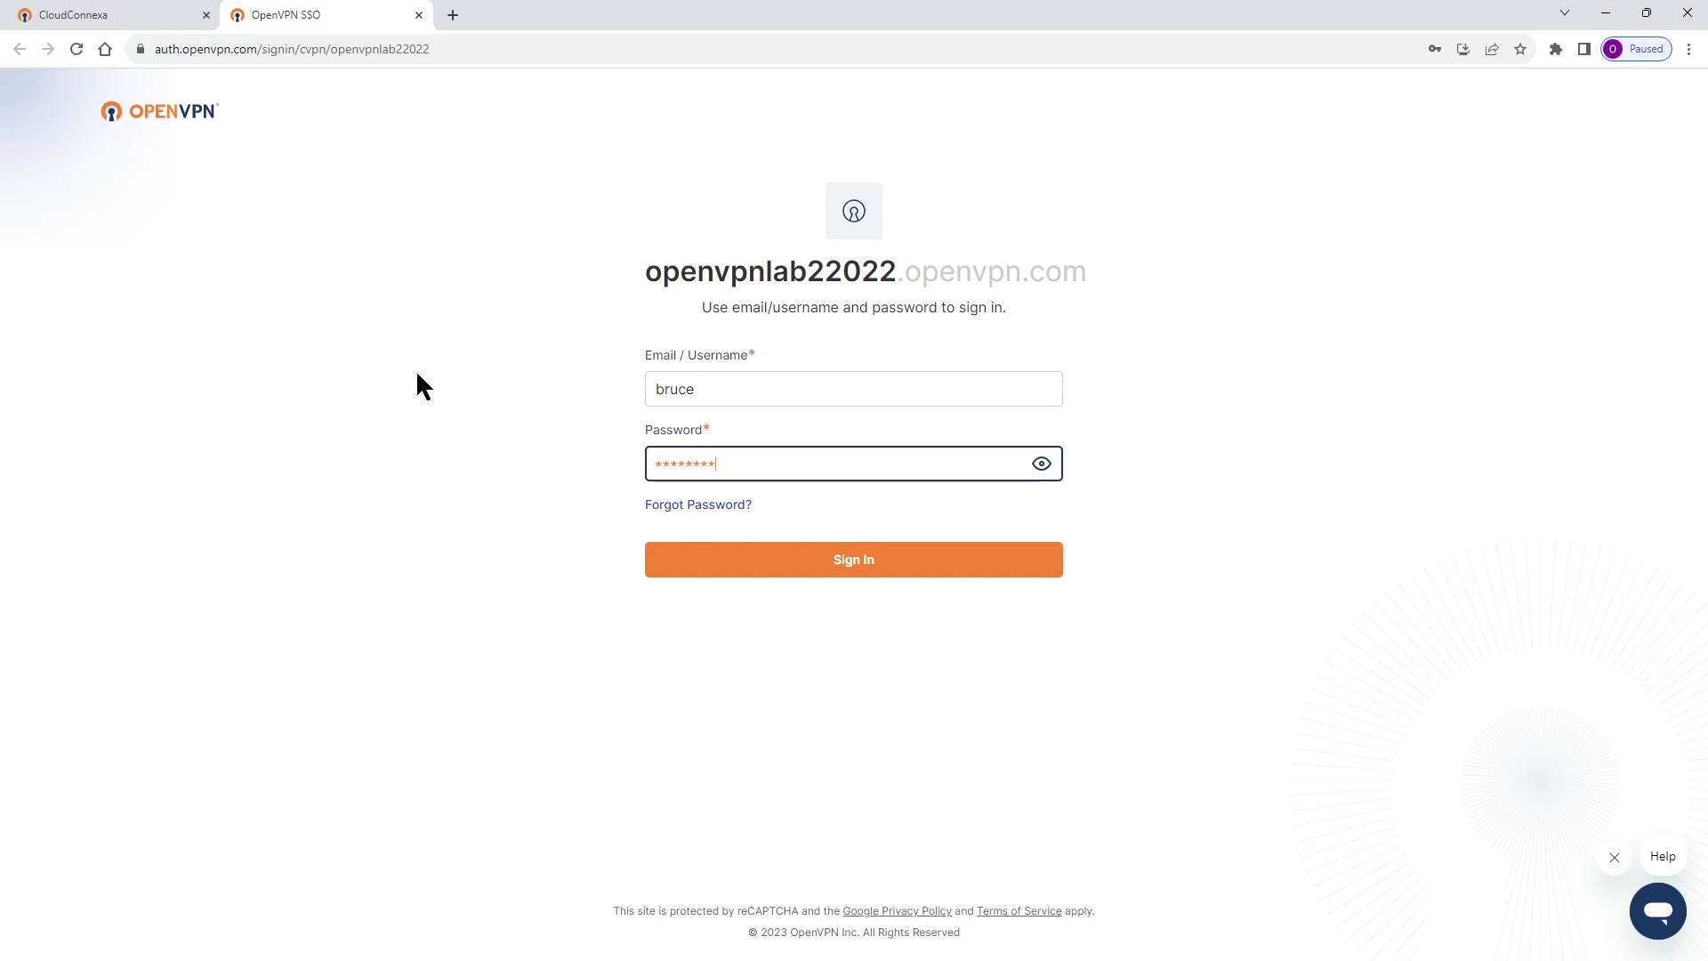
pyautogui.click(860, 546)
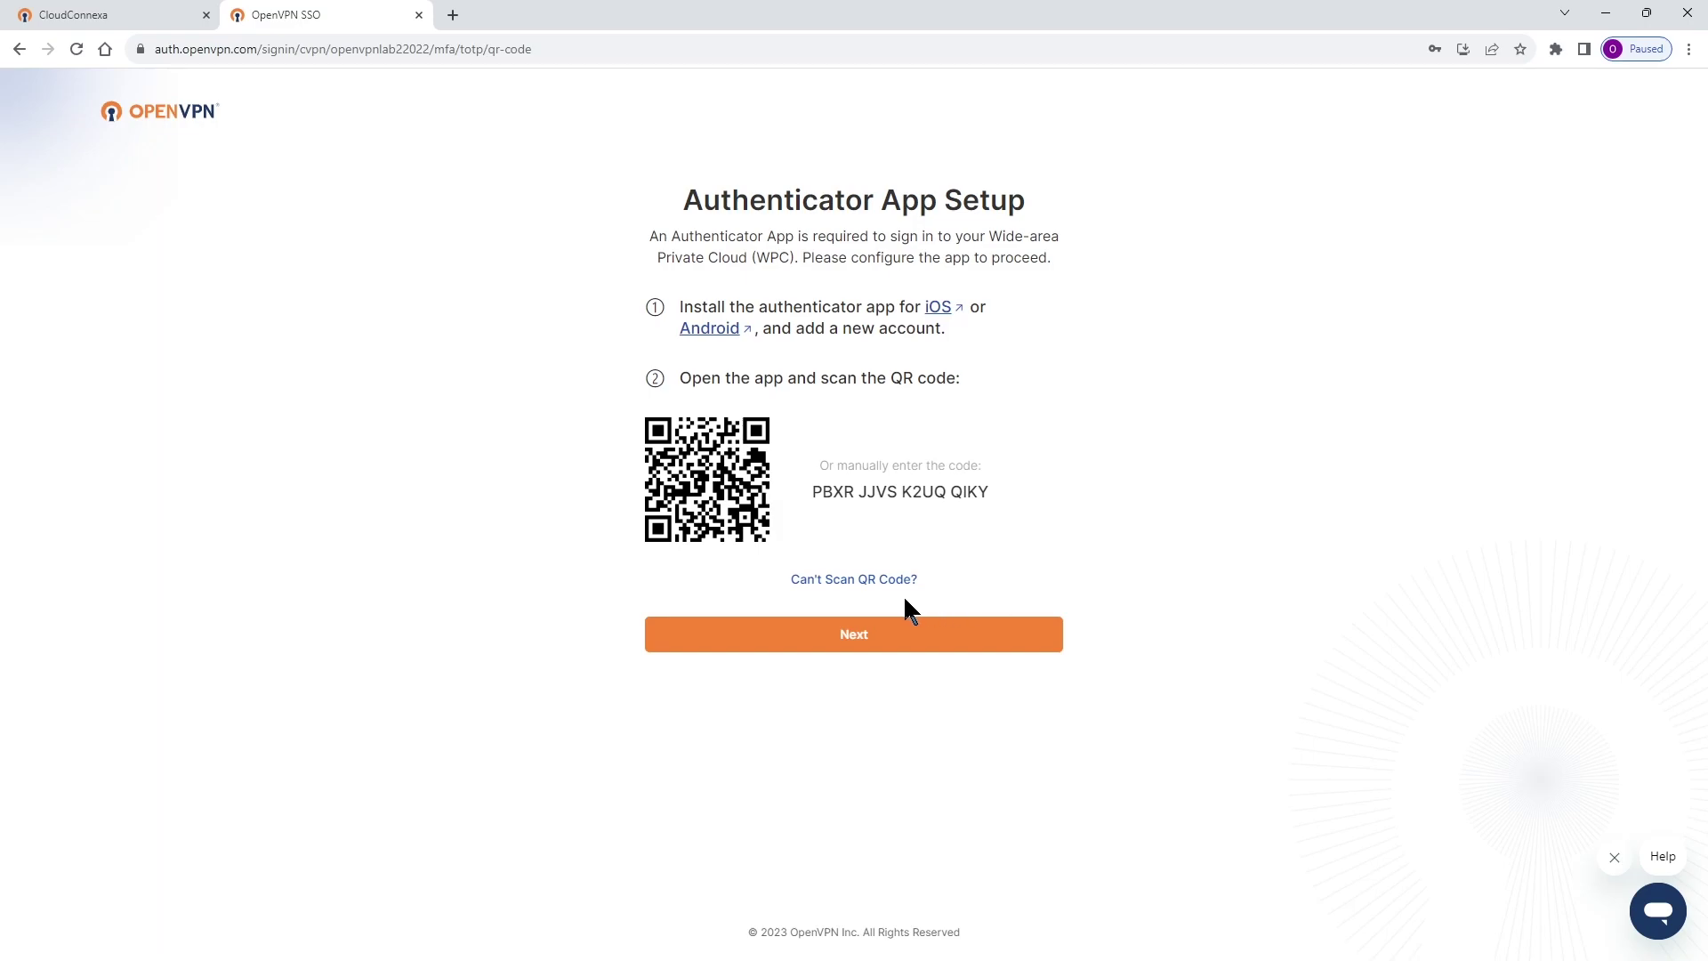
# Verify authenticator enrollment with the six-digit code so the profile connects, then disconnect it.
pyautogui.click(844, 634)
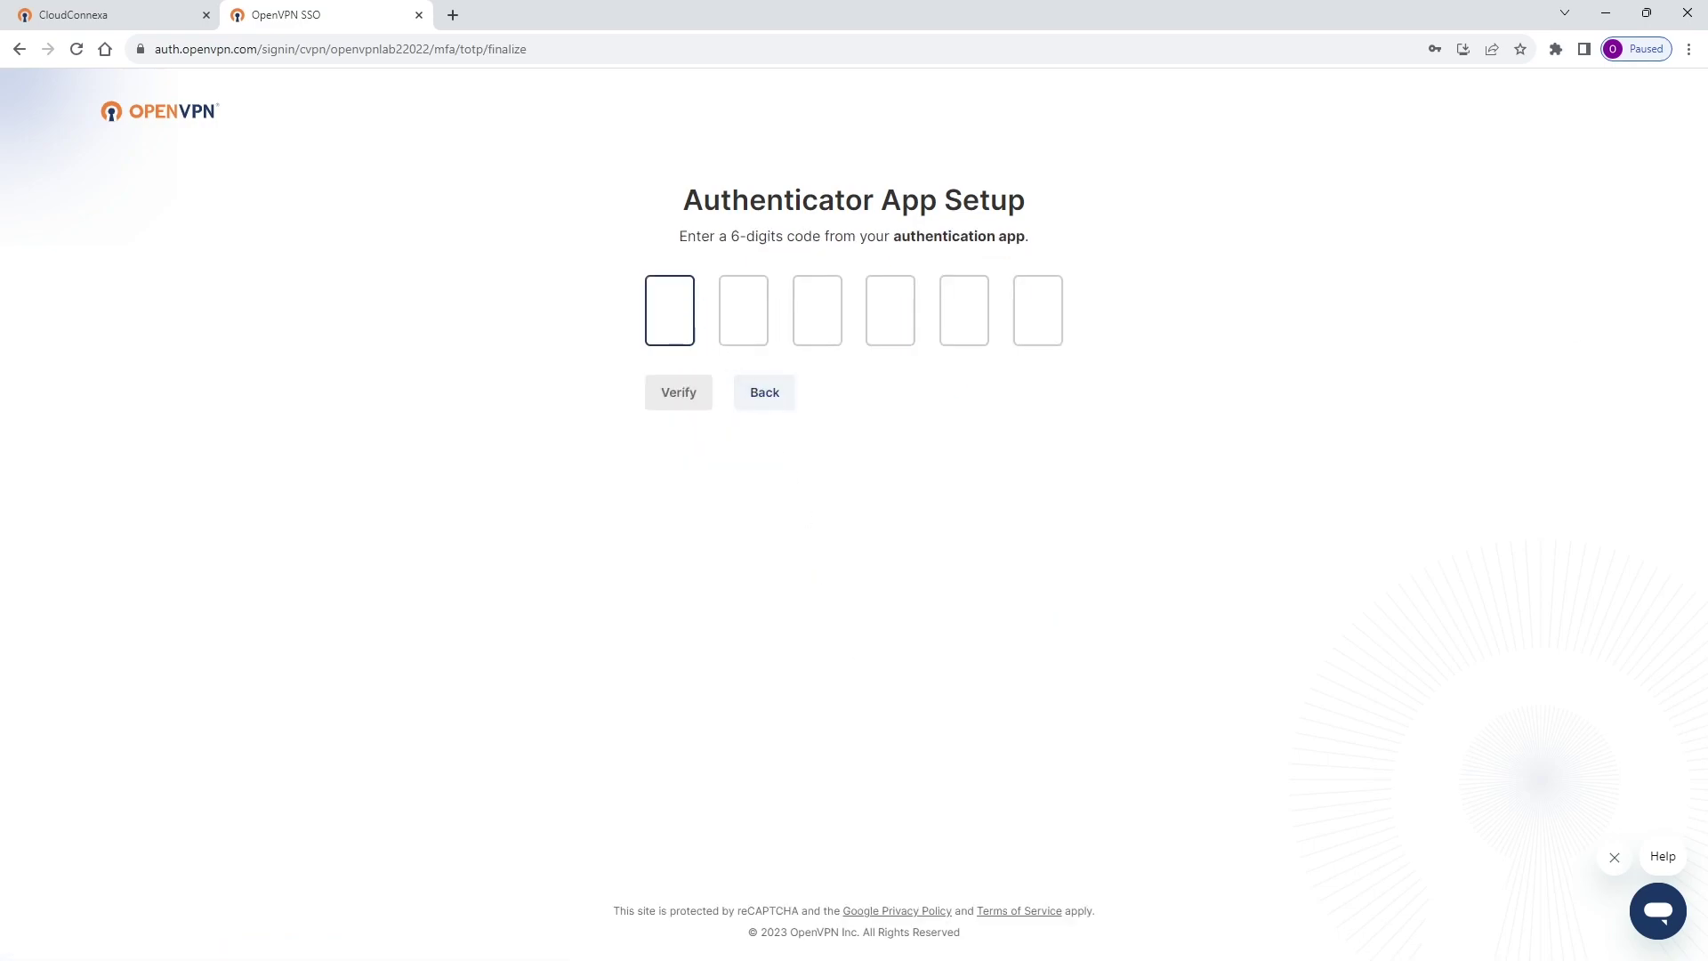
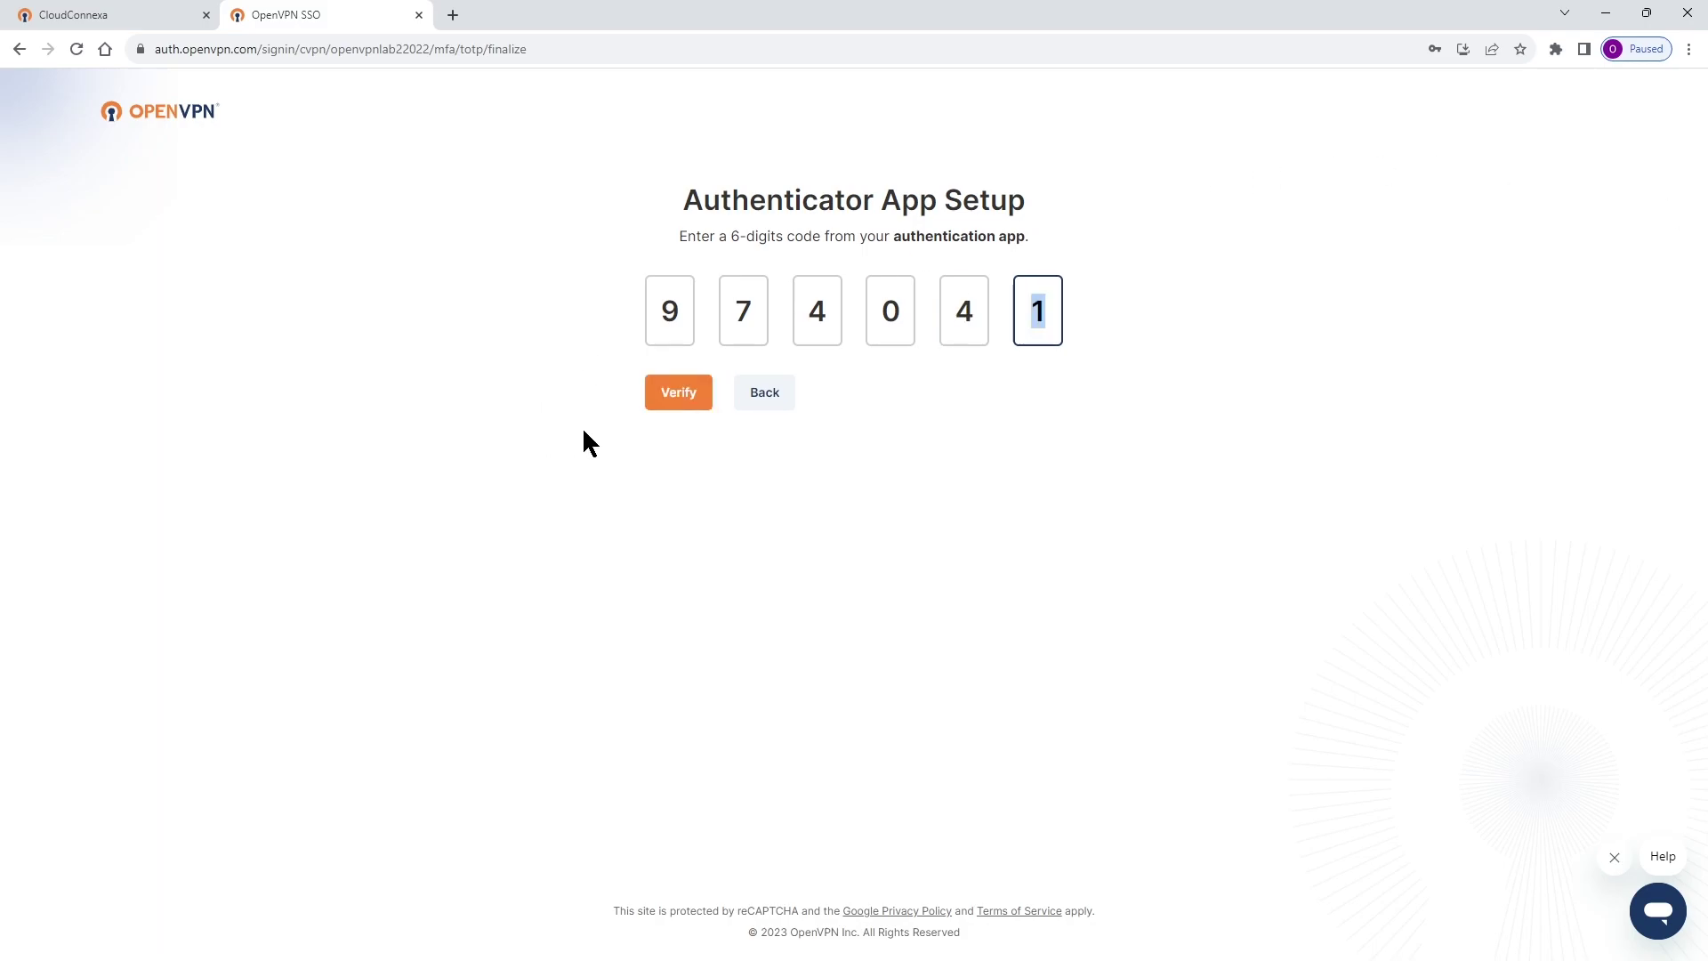
pyautogui.click(682, 394)
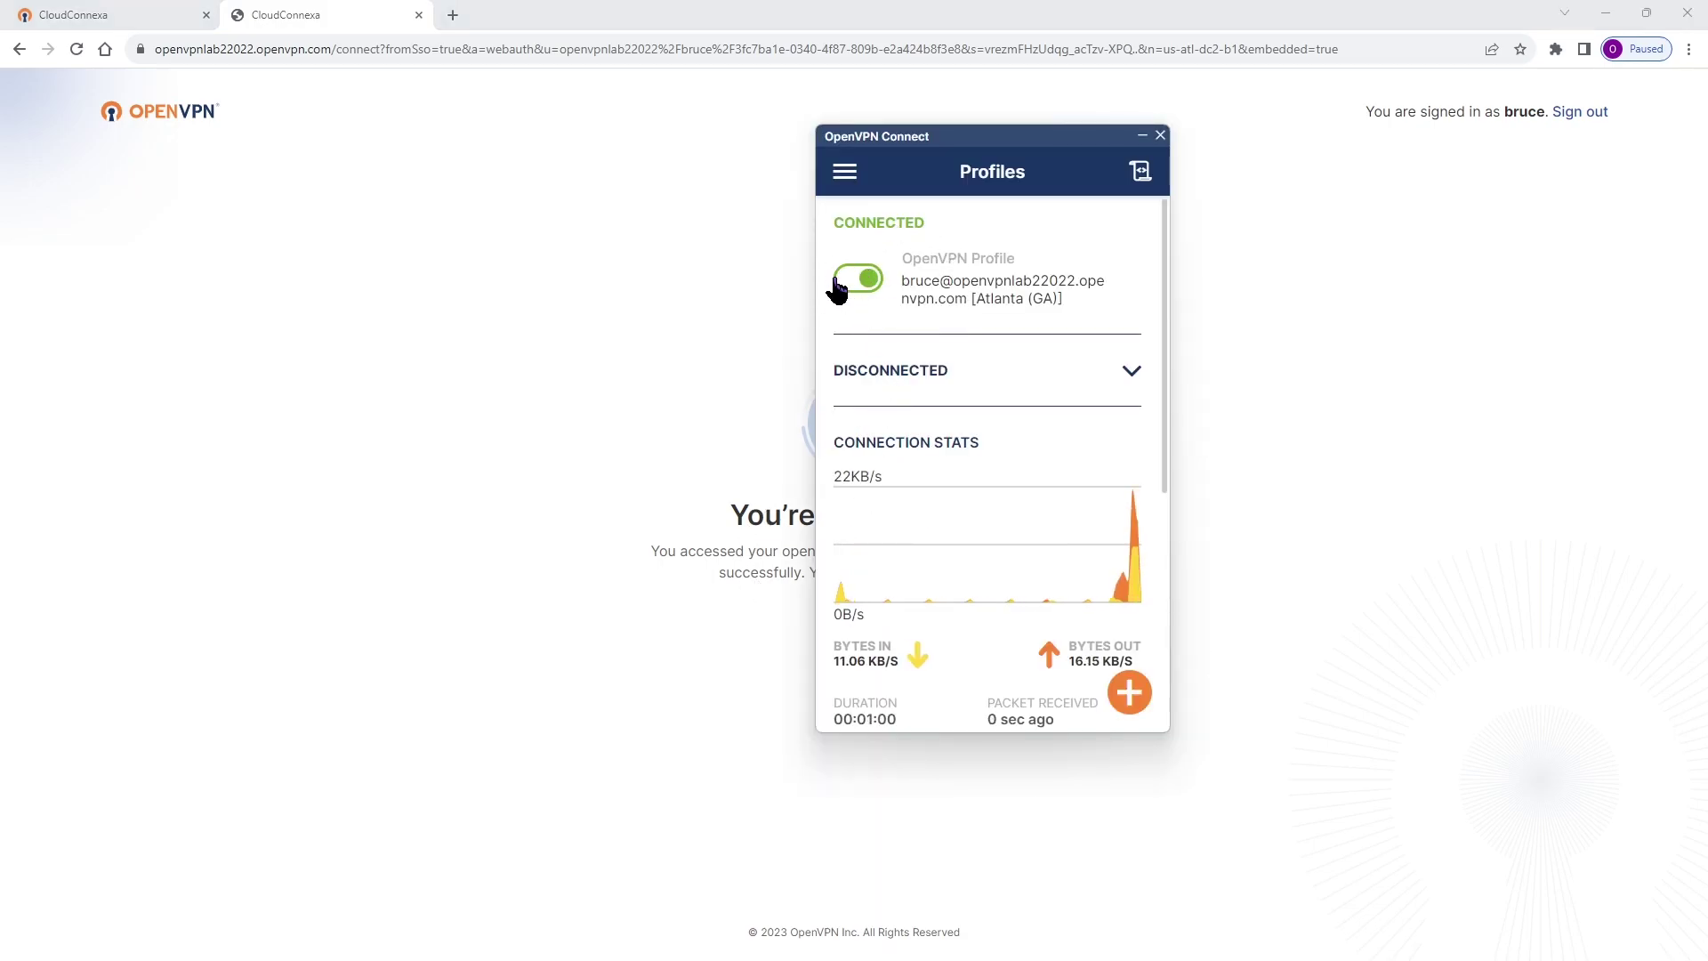
pyautogui.click(843, 285)
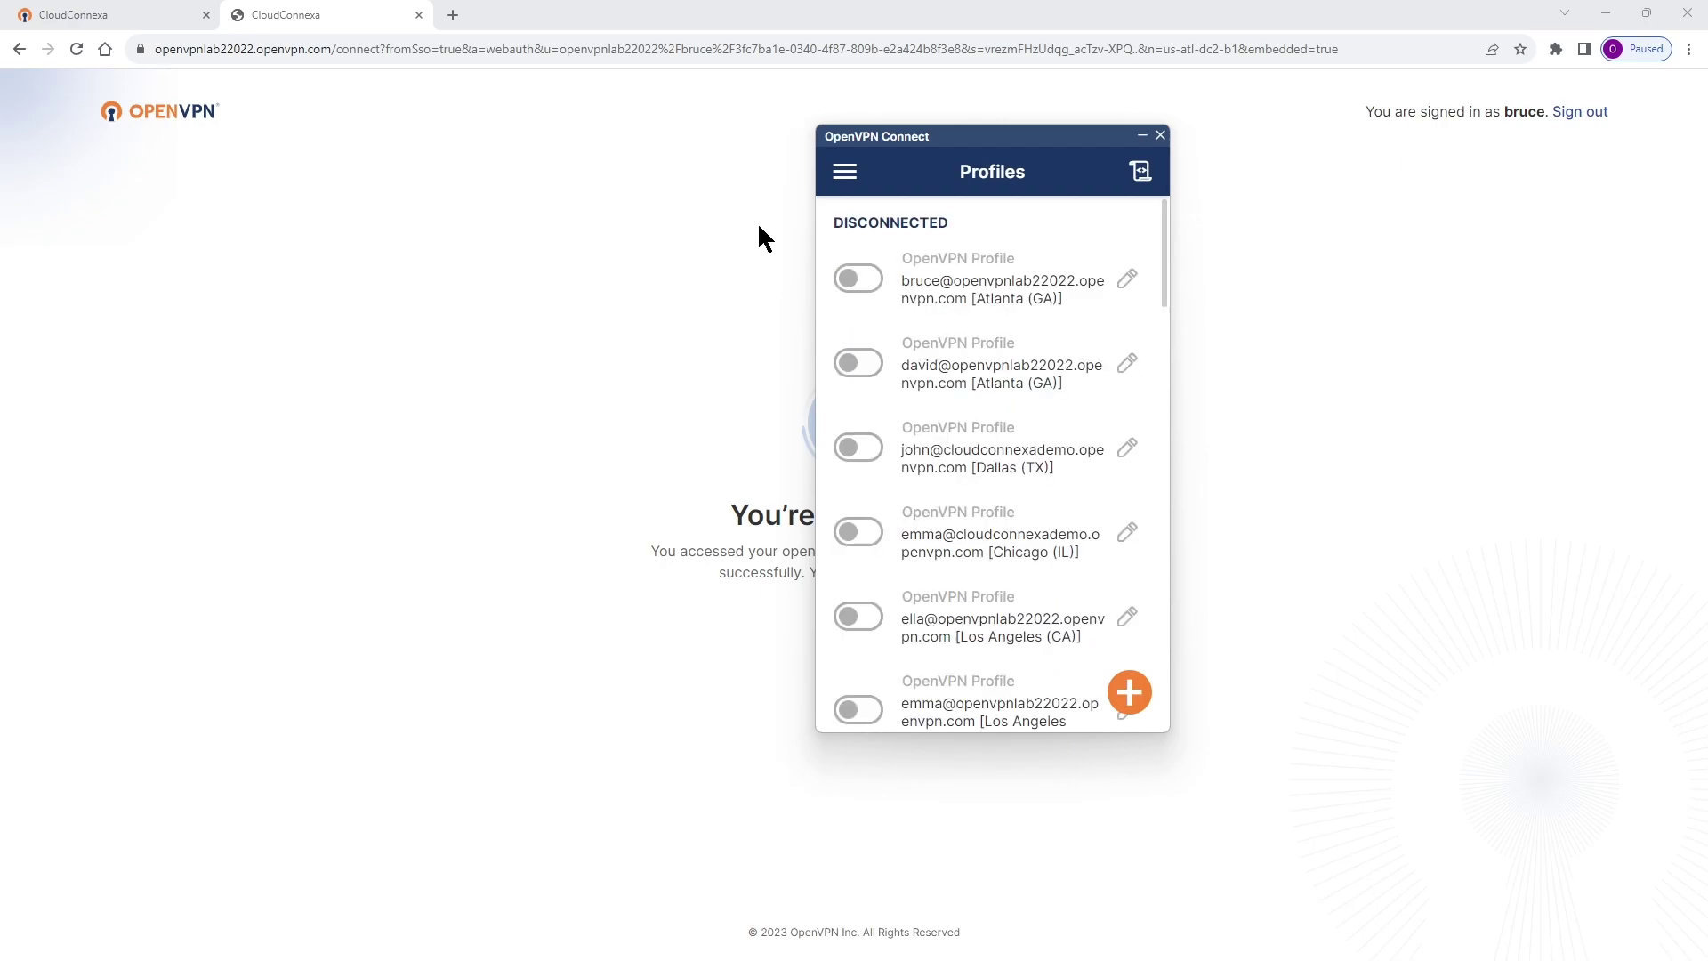
# Close the sign-in tab, reposition OpenVPN Connect, and connect the Atlanta (GA) profile.
pyautogui.click(420, 18)
pyautogui.click(420, 18)
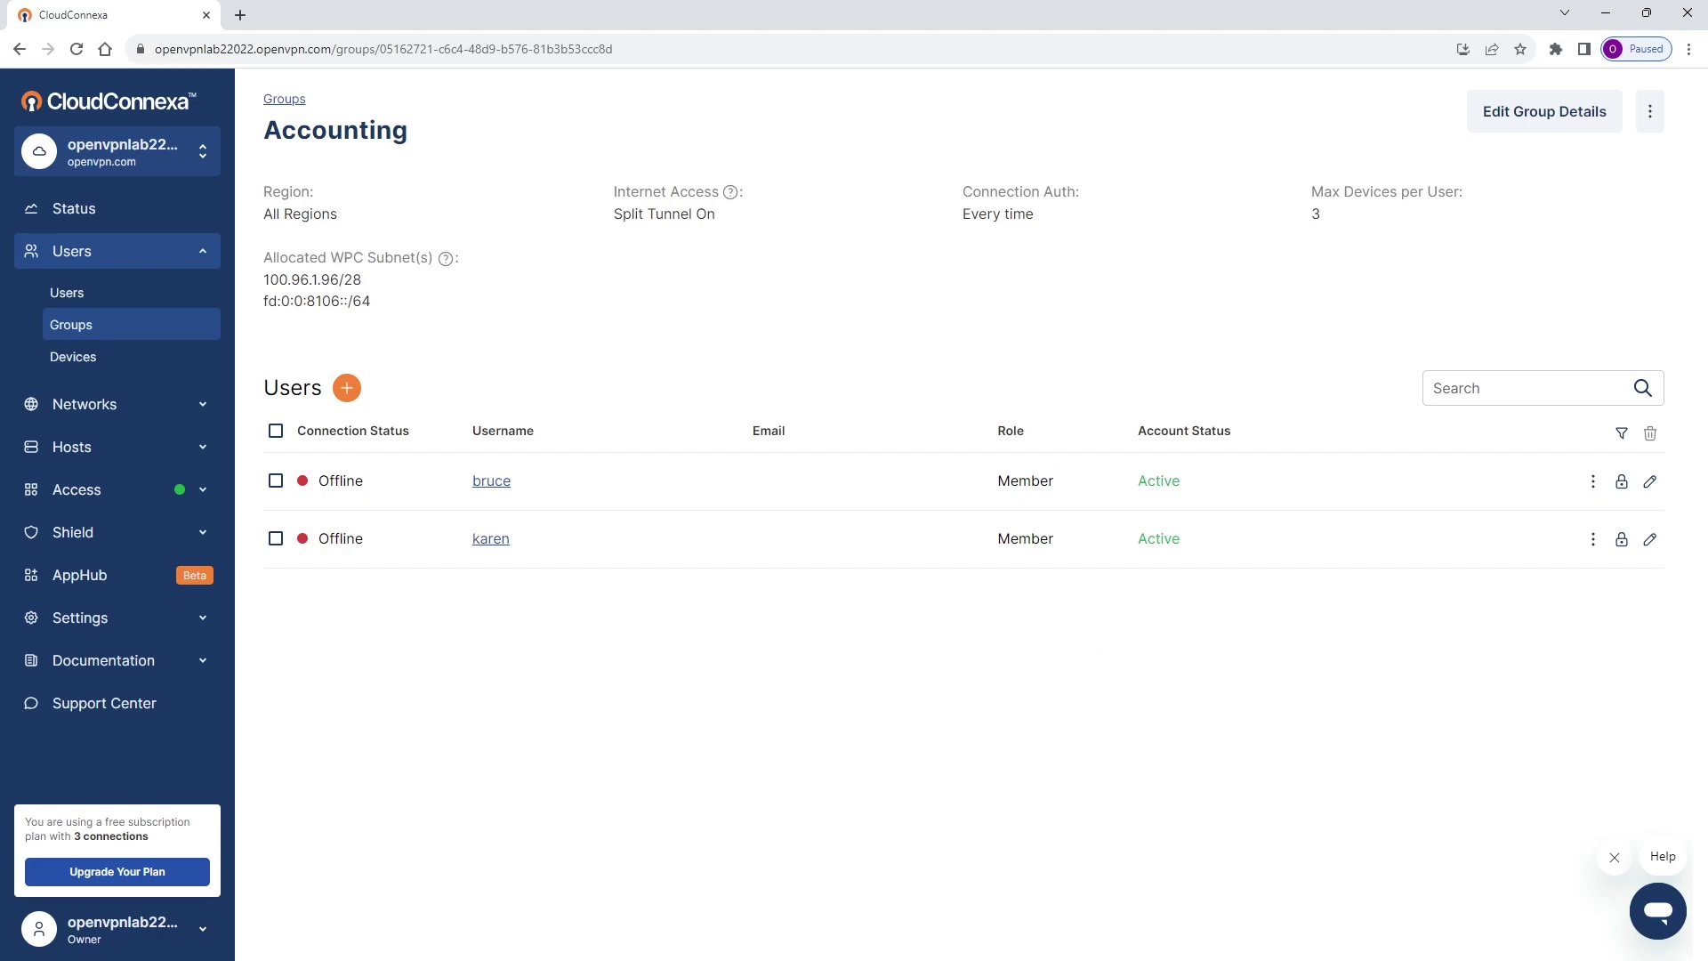
pyautogui.hotkey('alt', 'Tab')
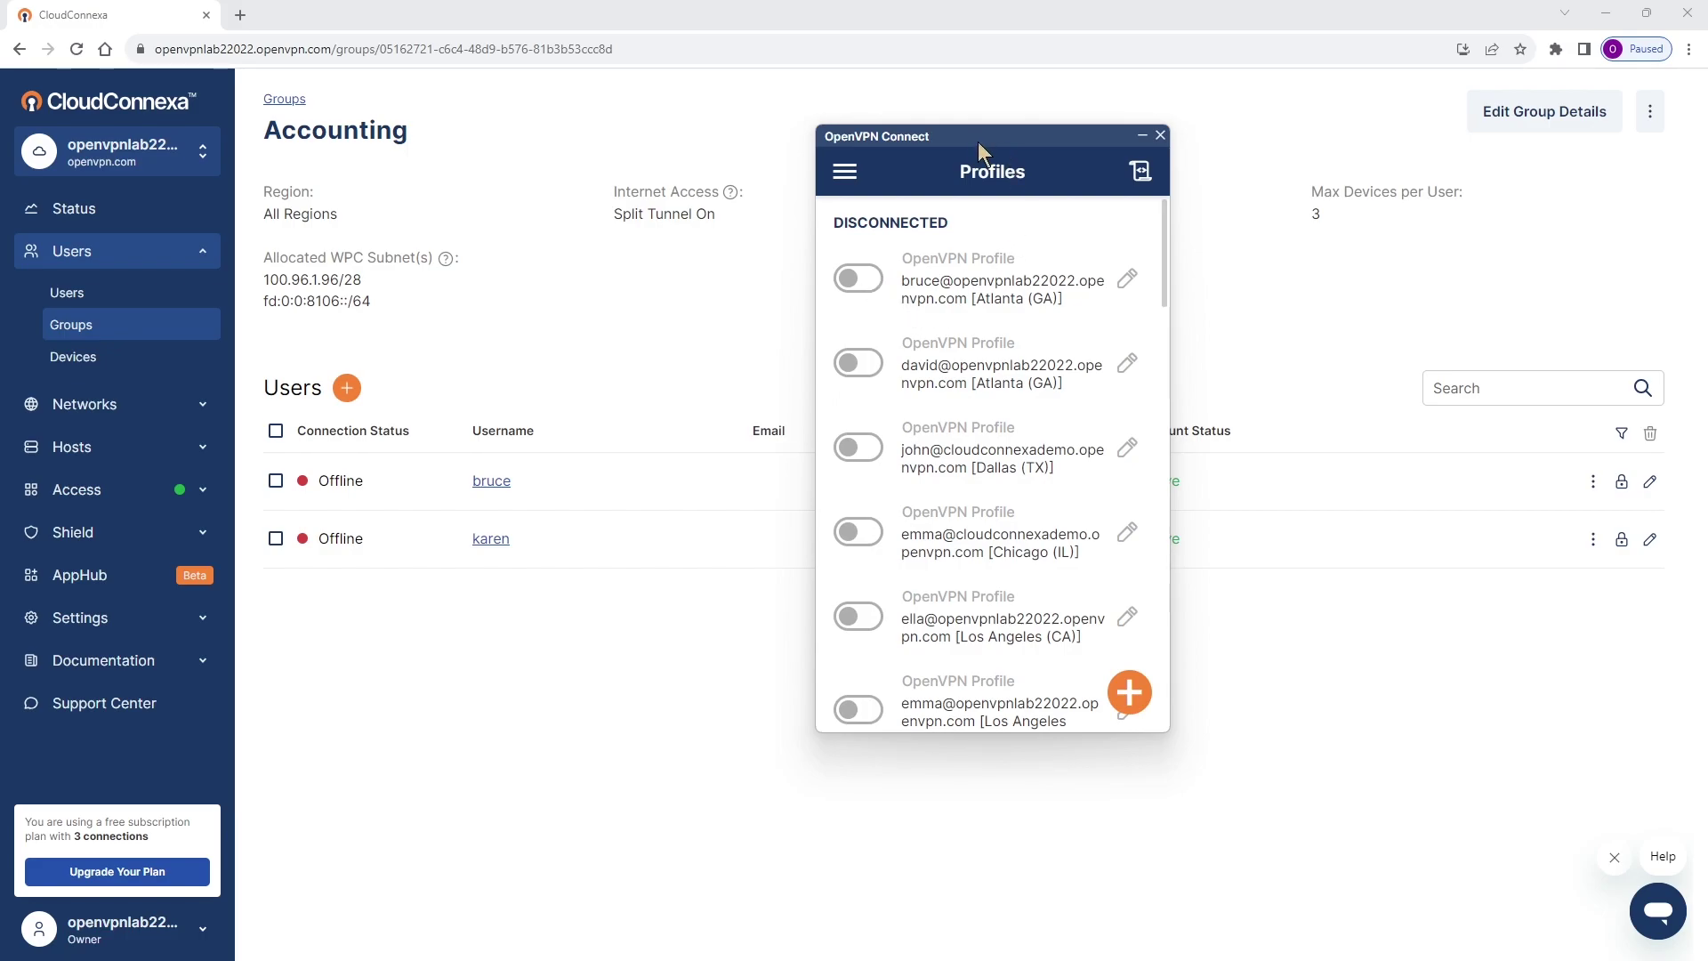
pyautogui.moveTo(973, 141); pyautogui.dragTo(920, 142)
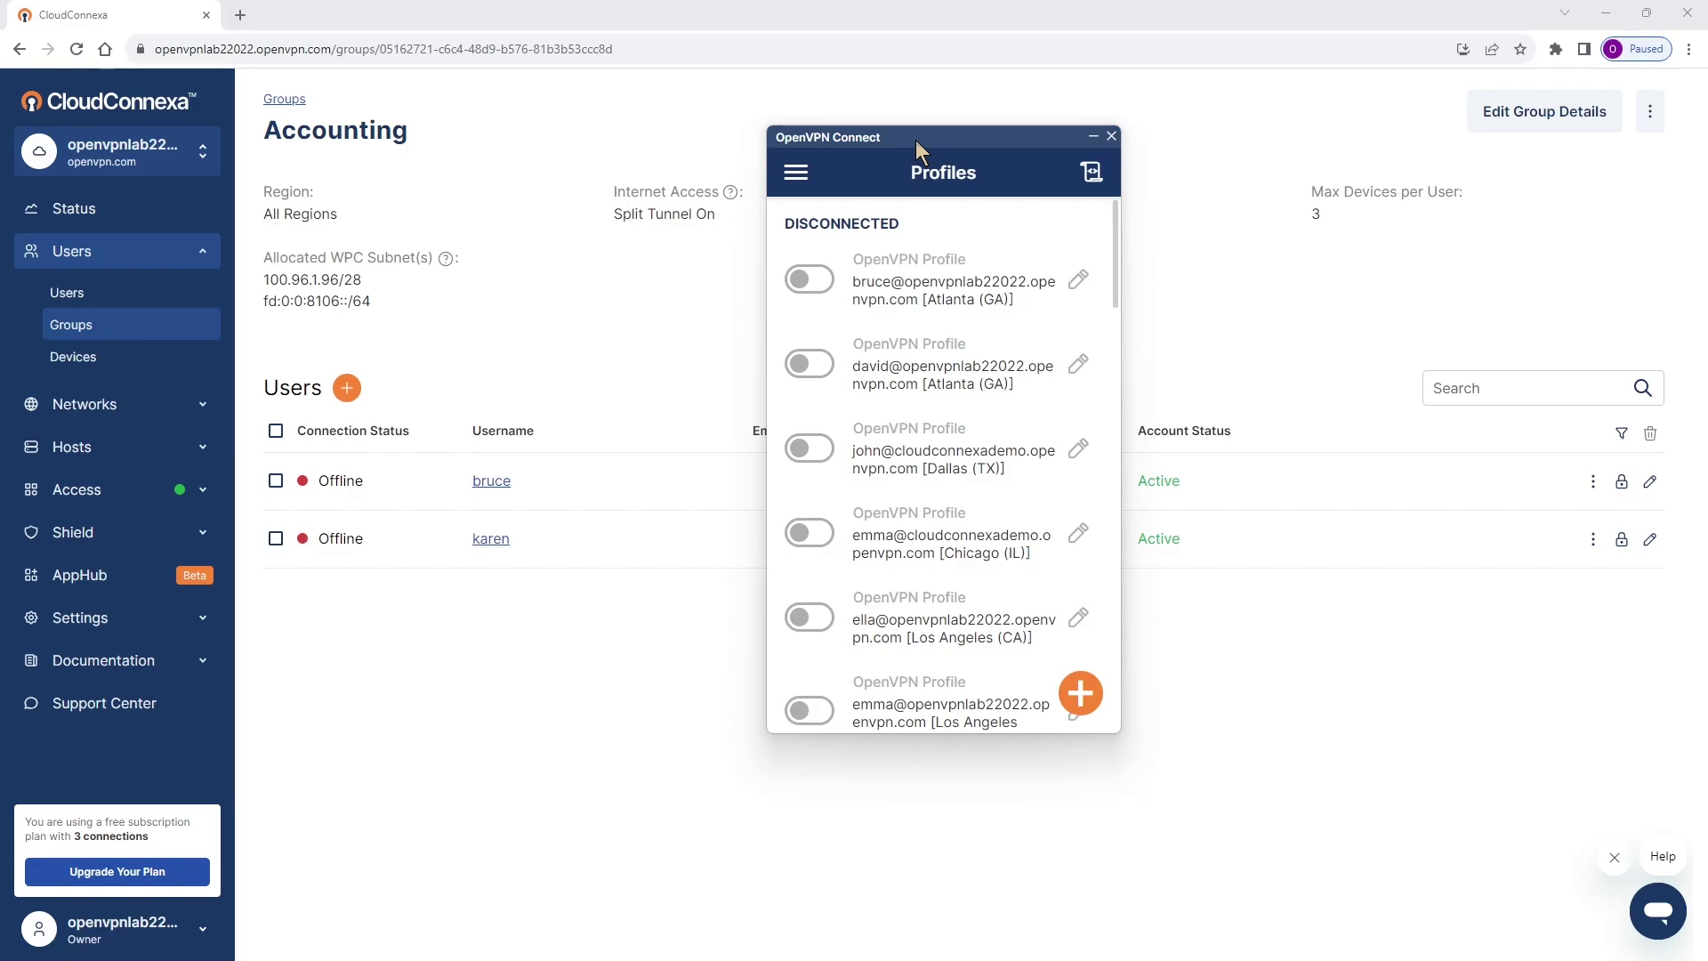
pyautogui.moveTo(917, 141); pyautogui.dragTo(937, 143)
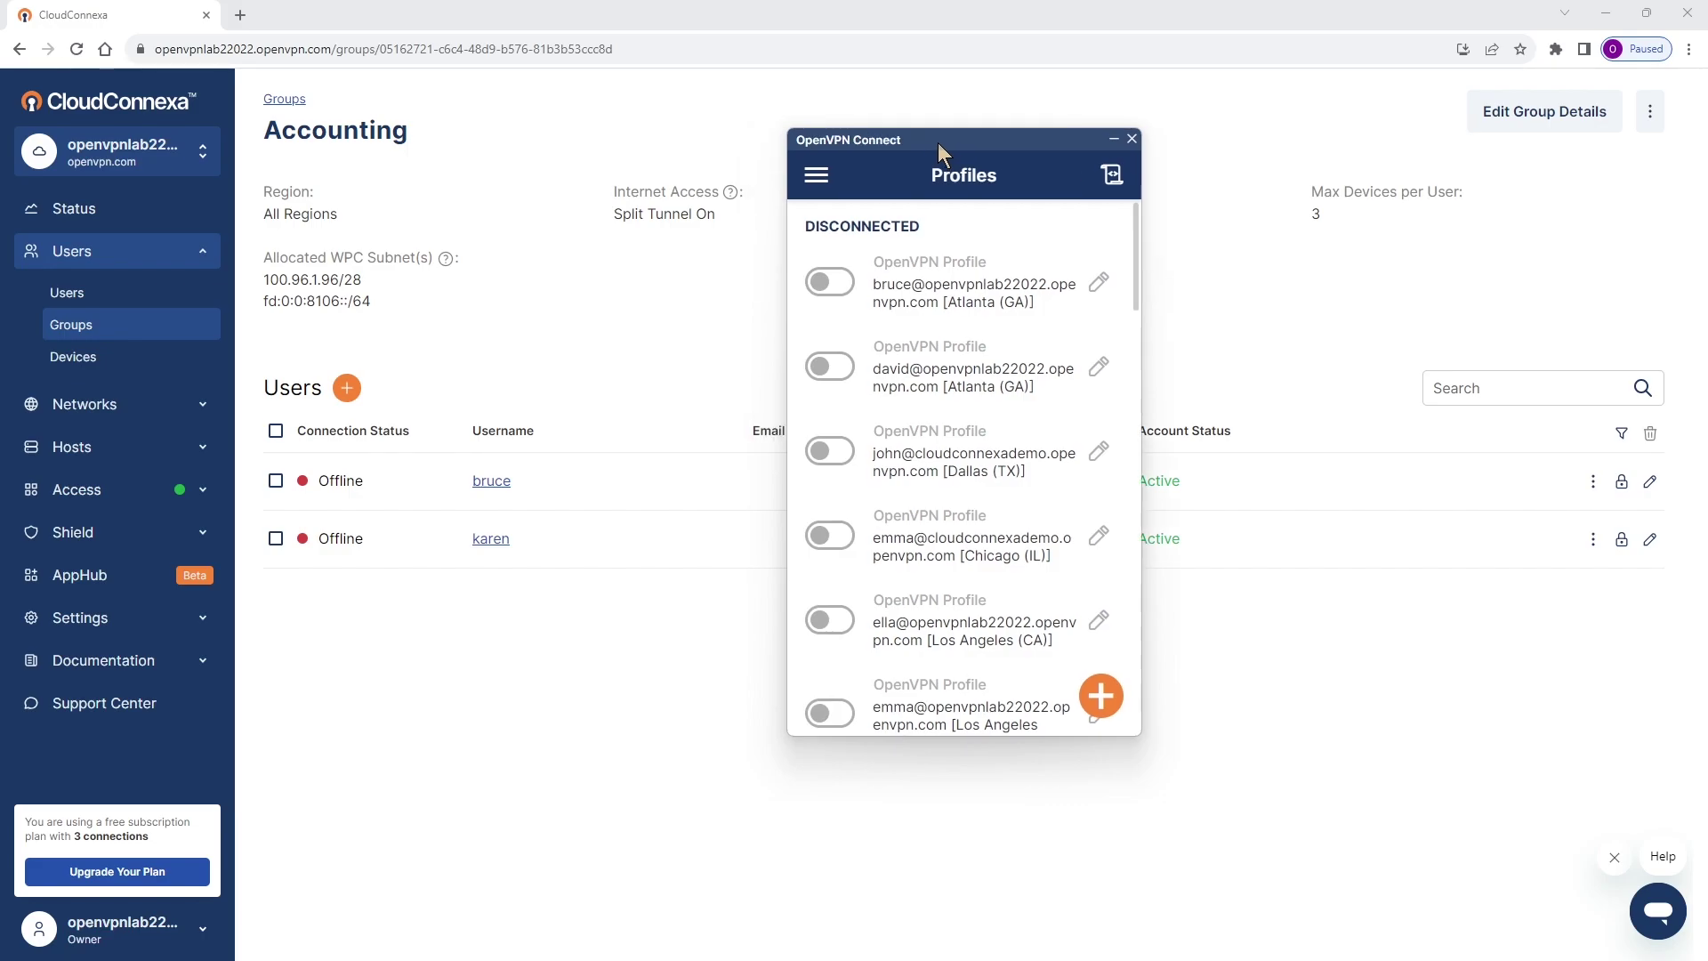
pyautogui.click(837, 287)
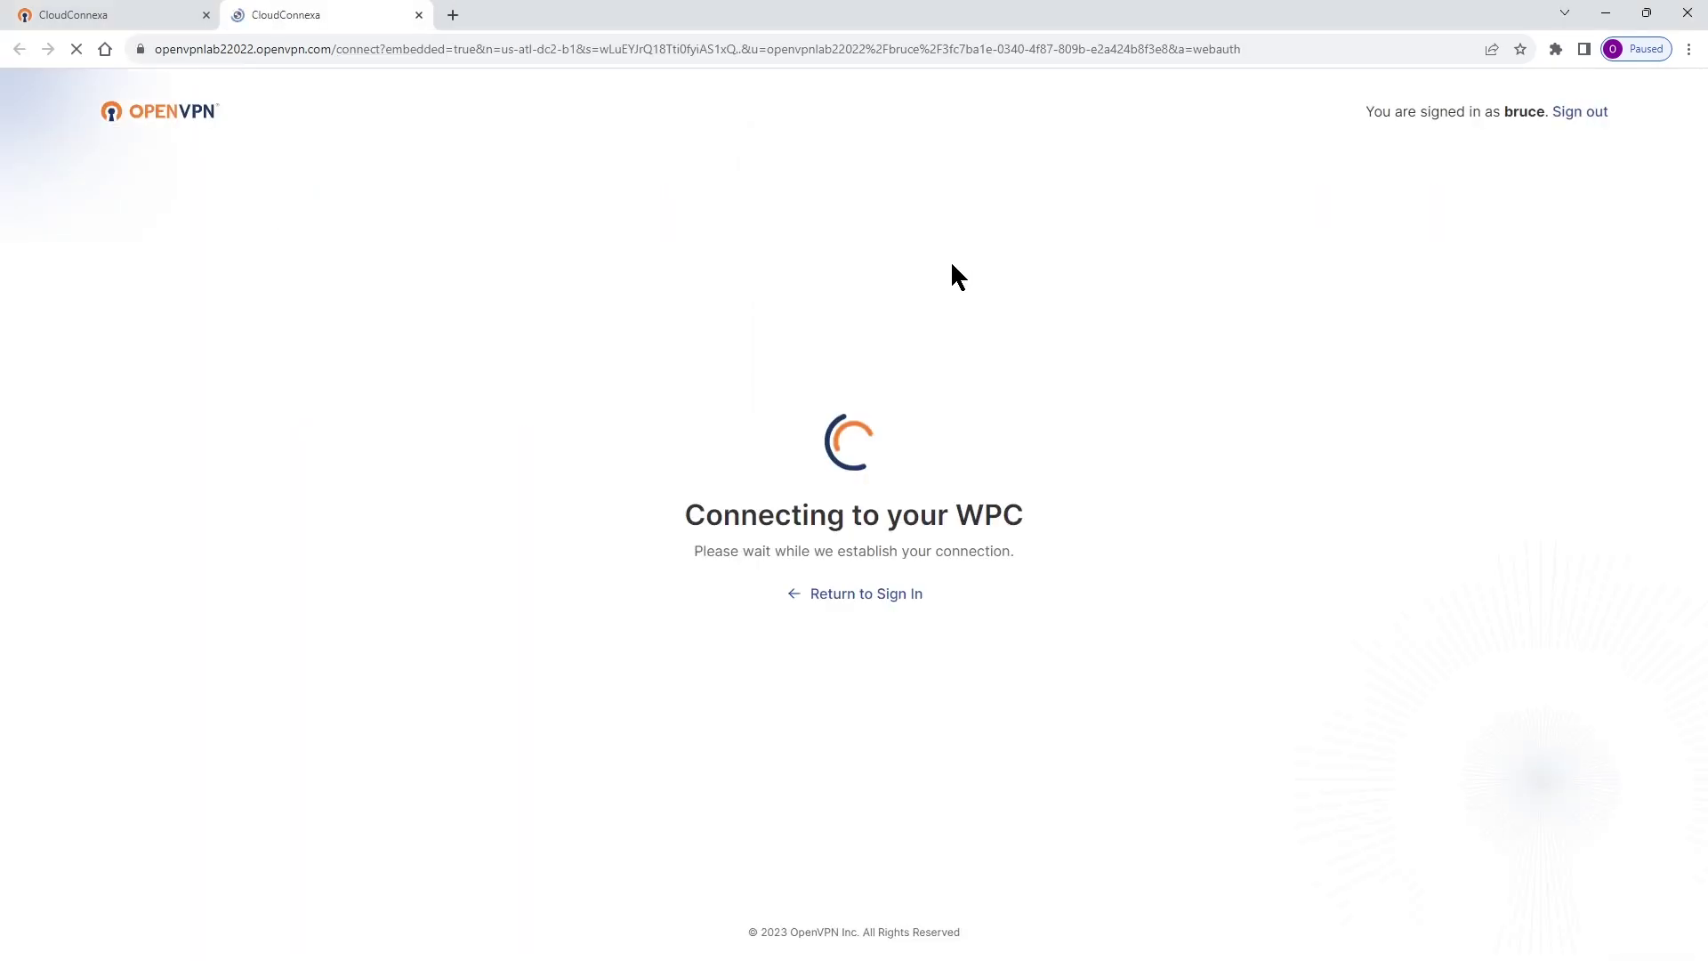
# Sign in on the SSO page with the user's username and password.
pyautogui.click(681, 389)
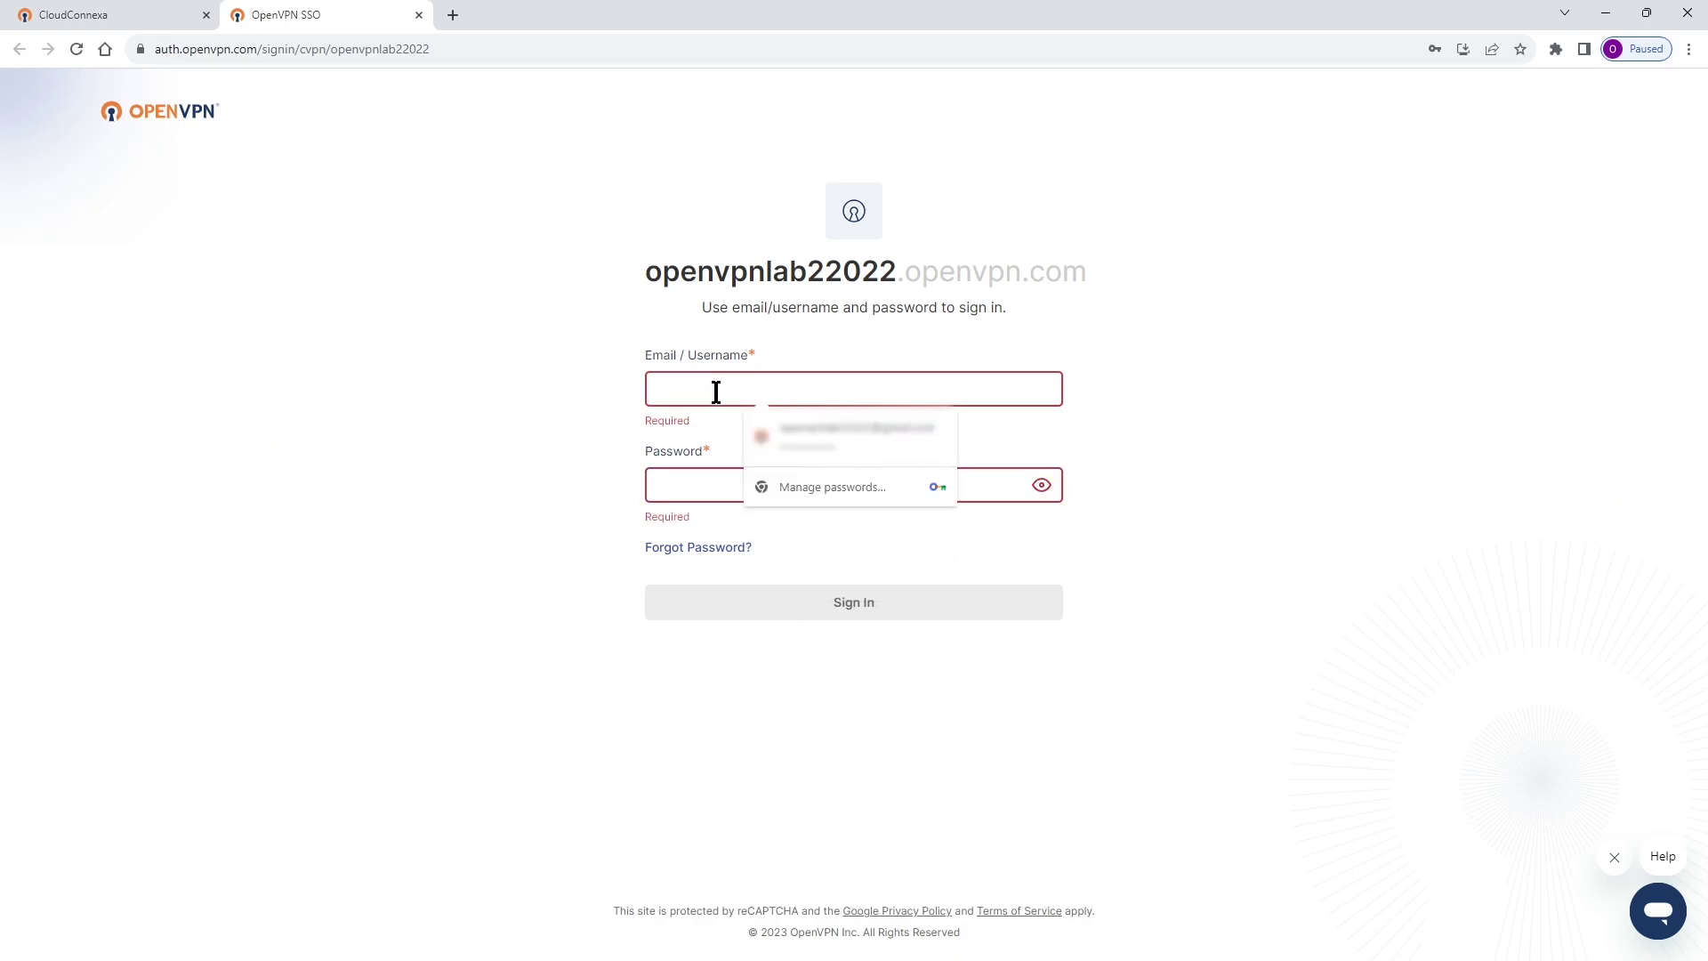
pyautogui.write('bruce')
pyautogui.press('Tab')
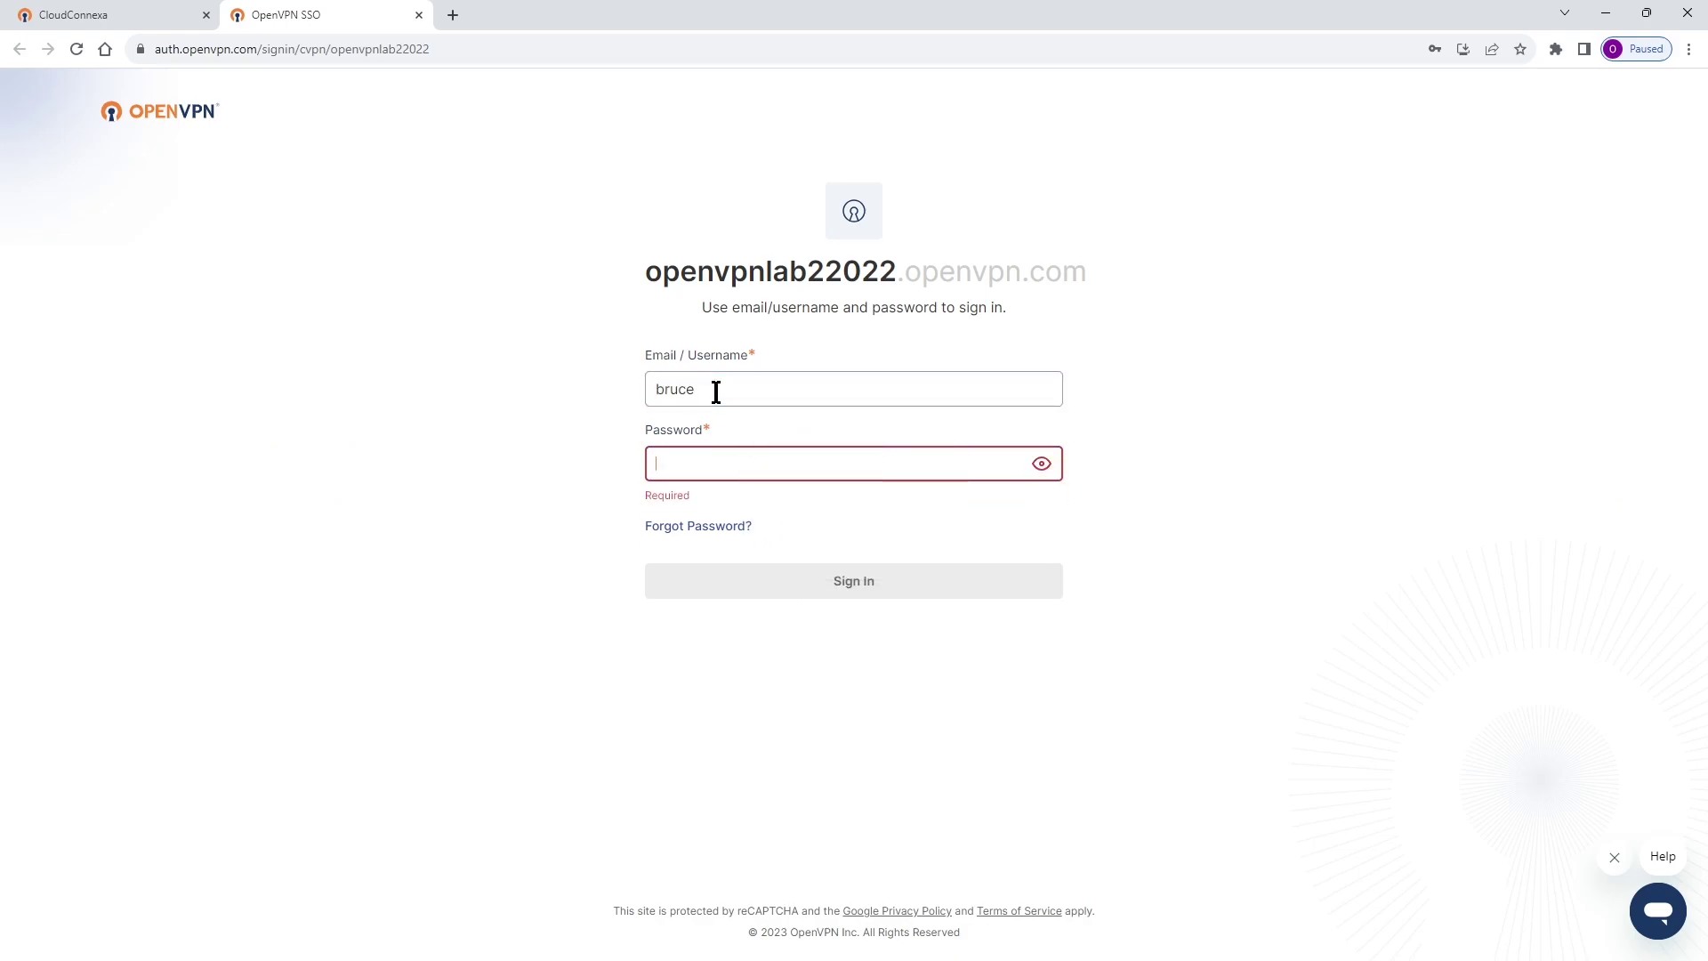
pyautogui.write('**********')
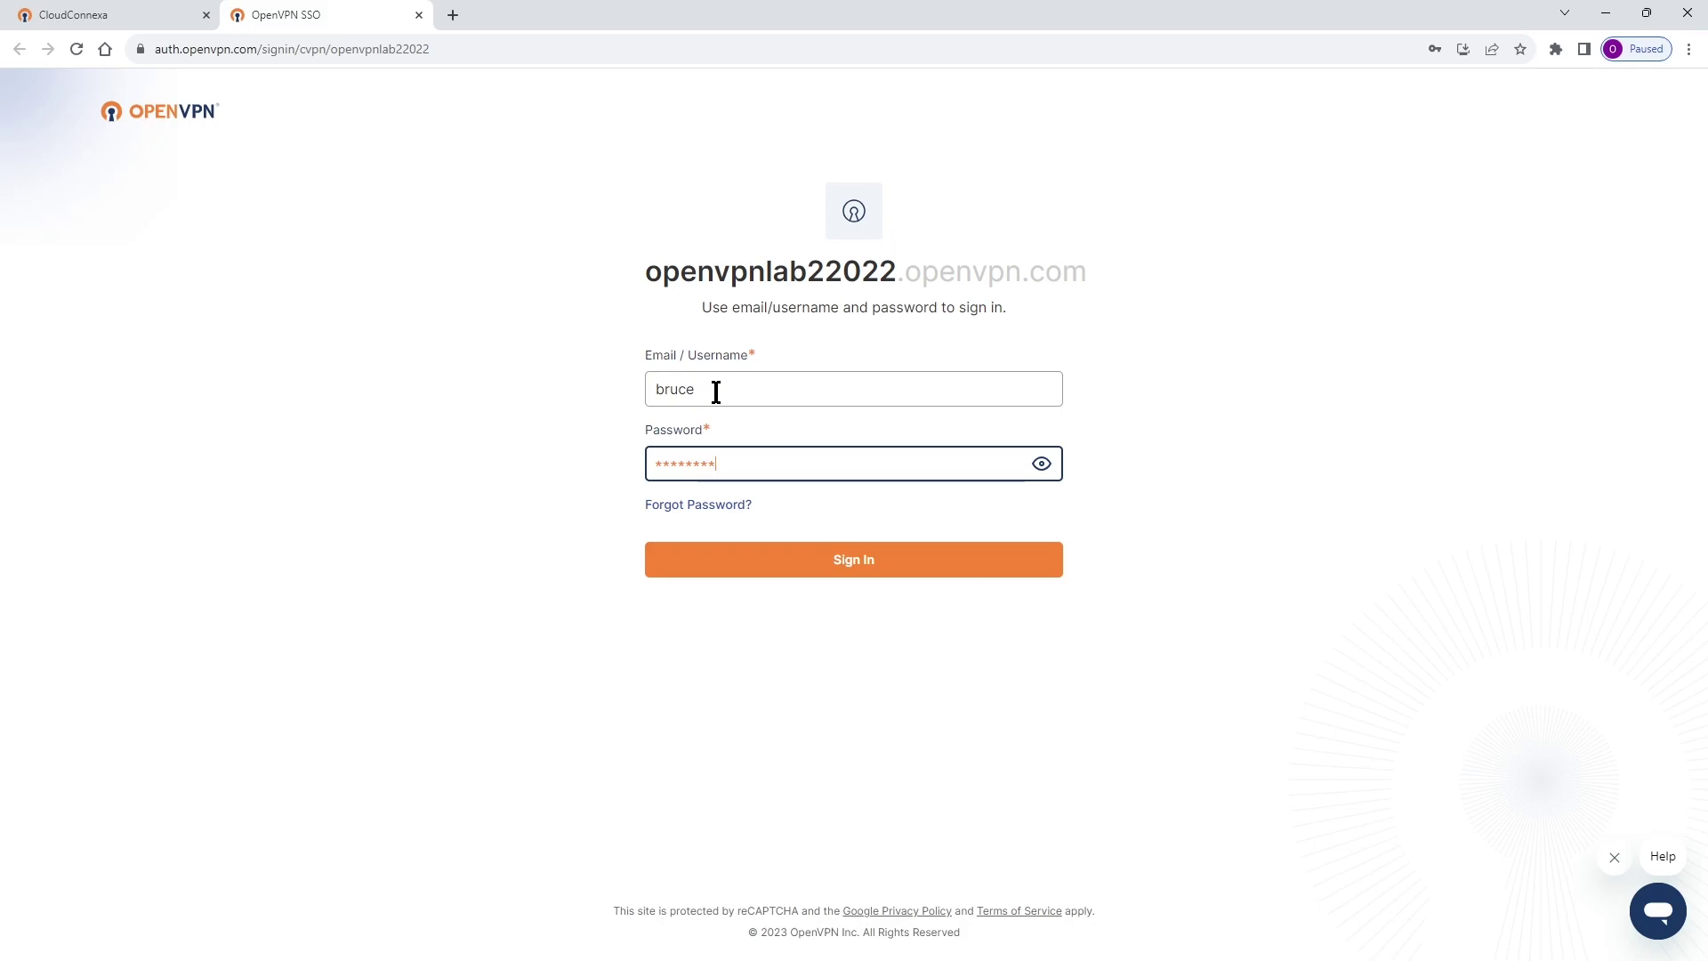
pyautogui.write('**')
pyautogui.press('Return')
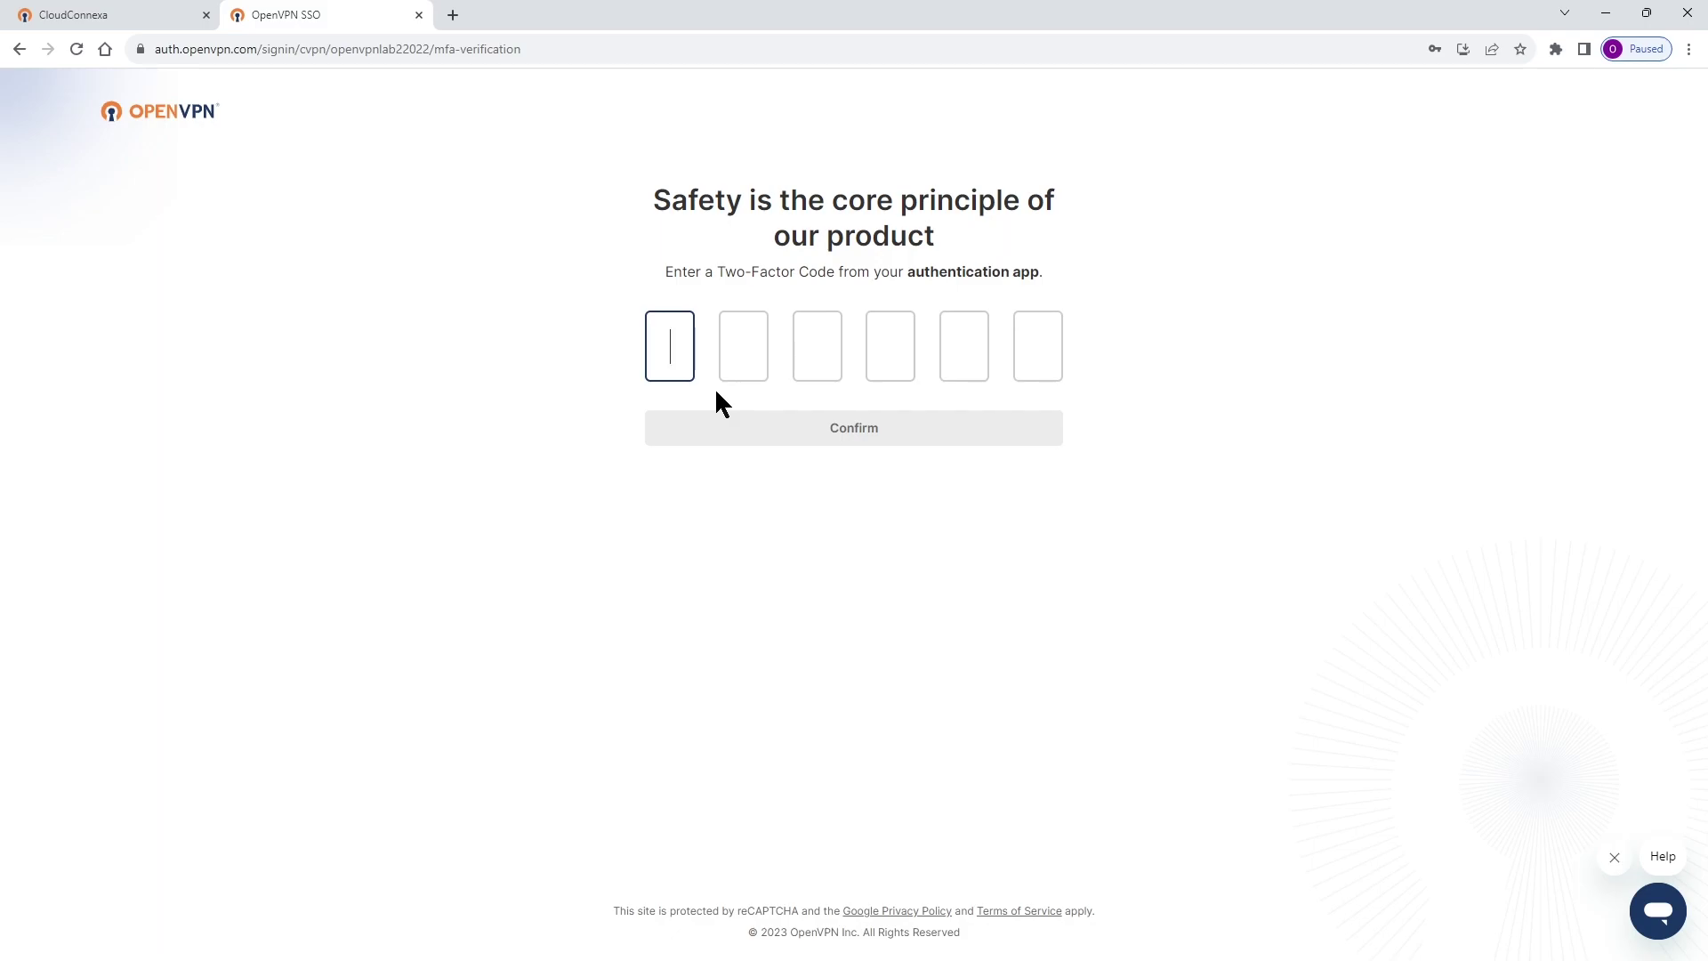
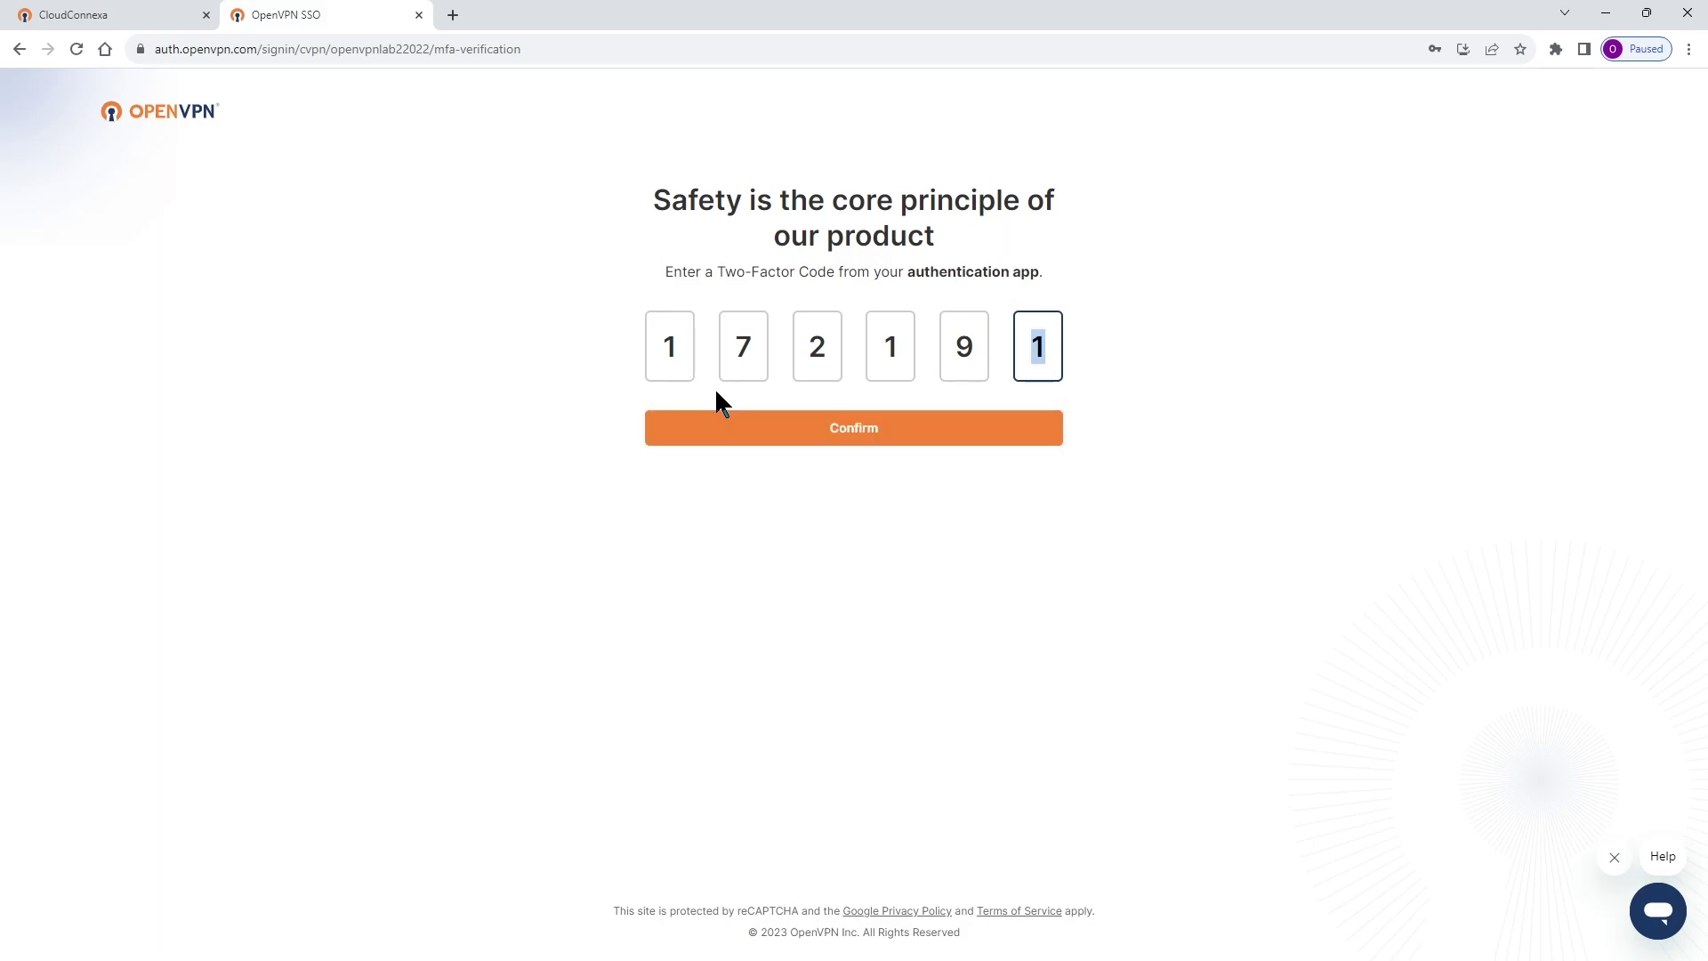
# Submit the six-digit two-factor code to connect the Atlanta profile, then disconnect it.
pyautogui.click(863, 431)
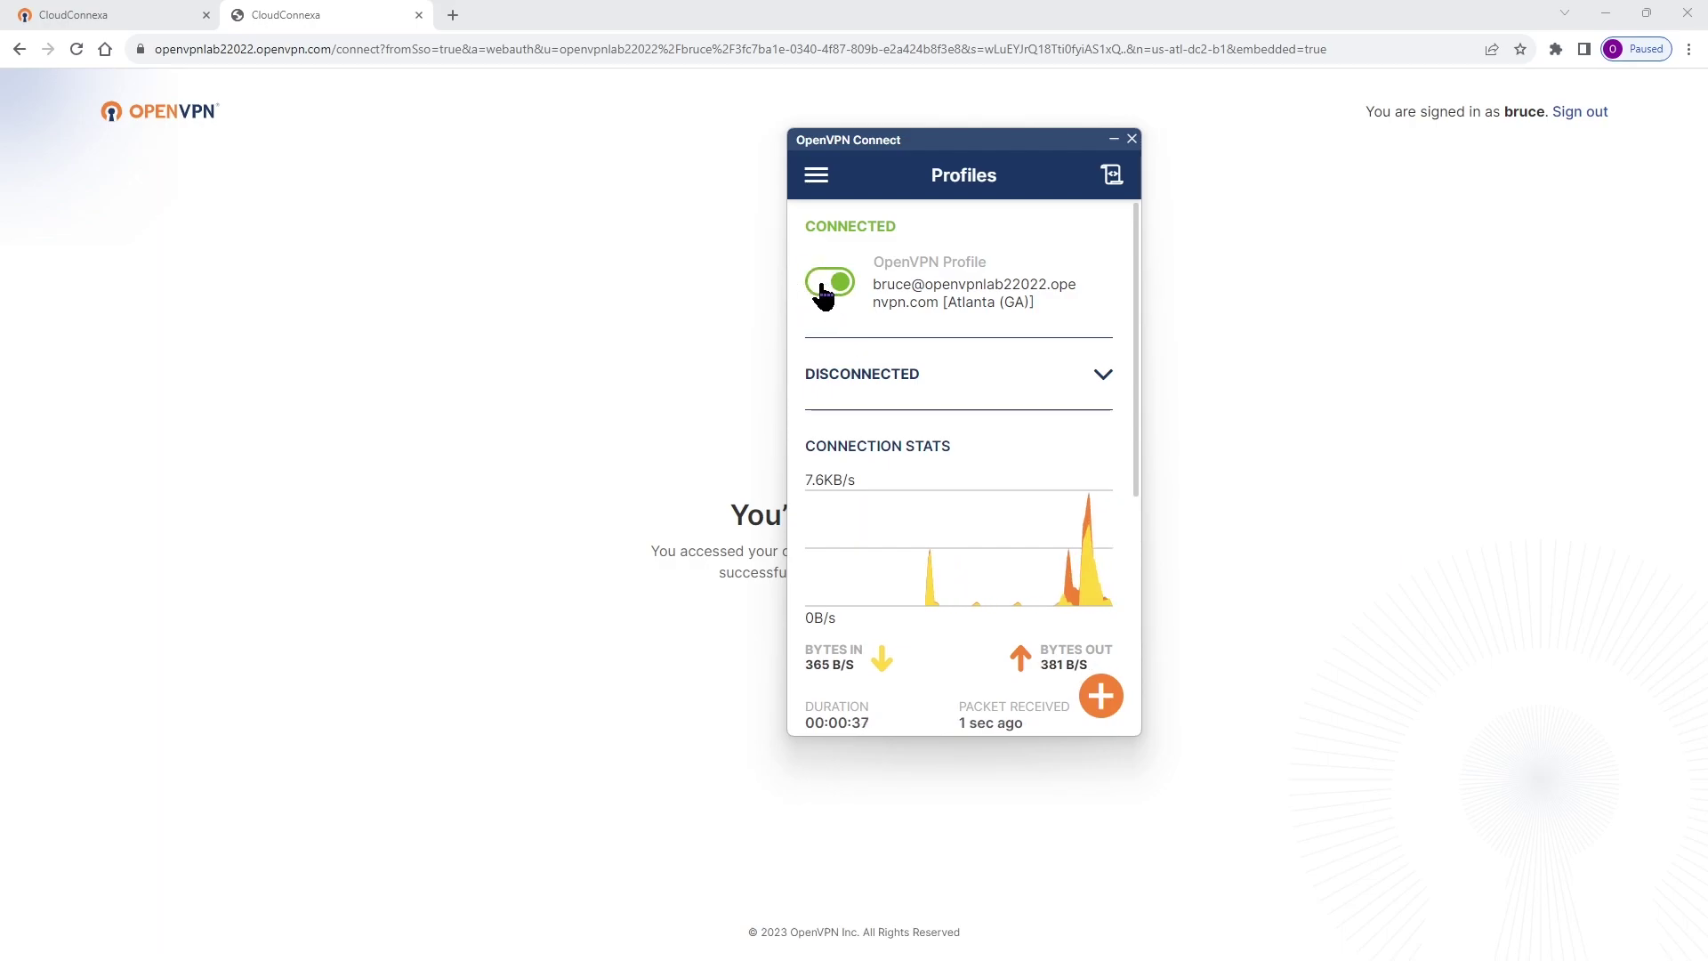
pyautogui.click(823, 292)
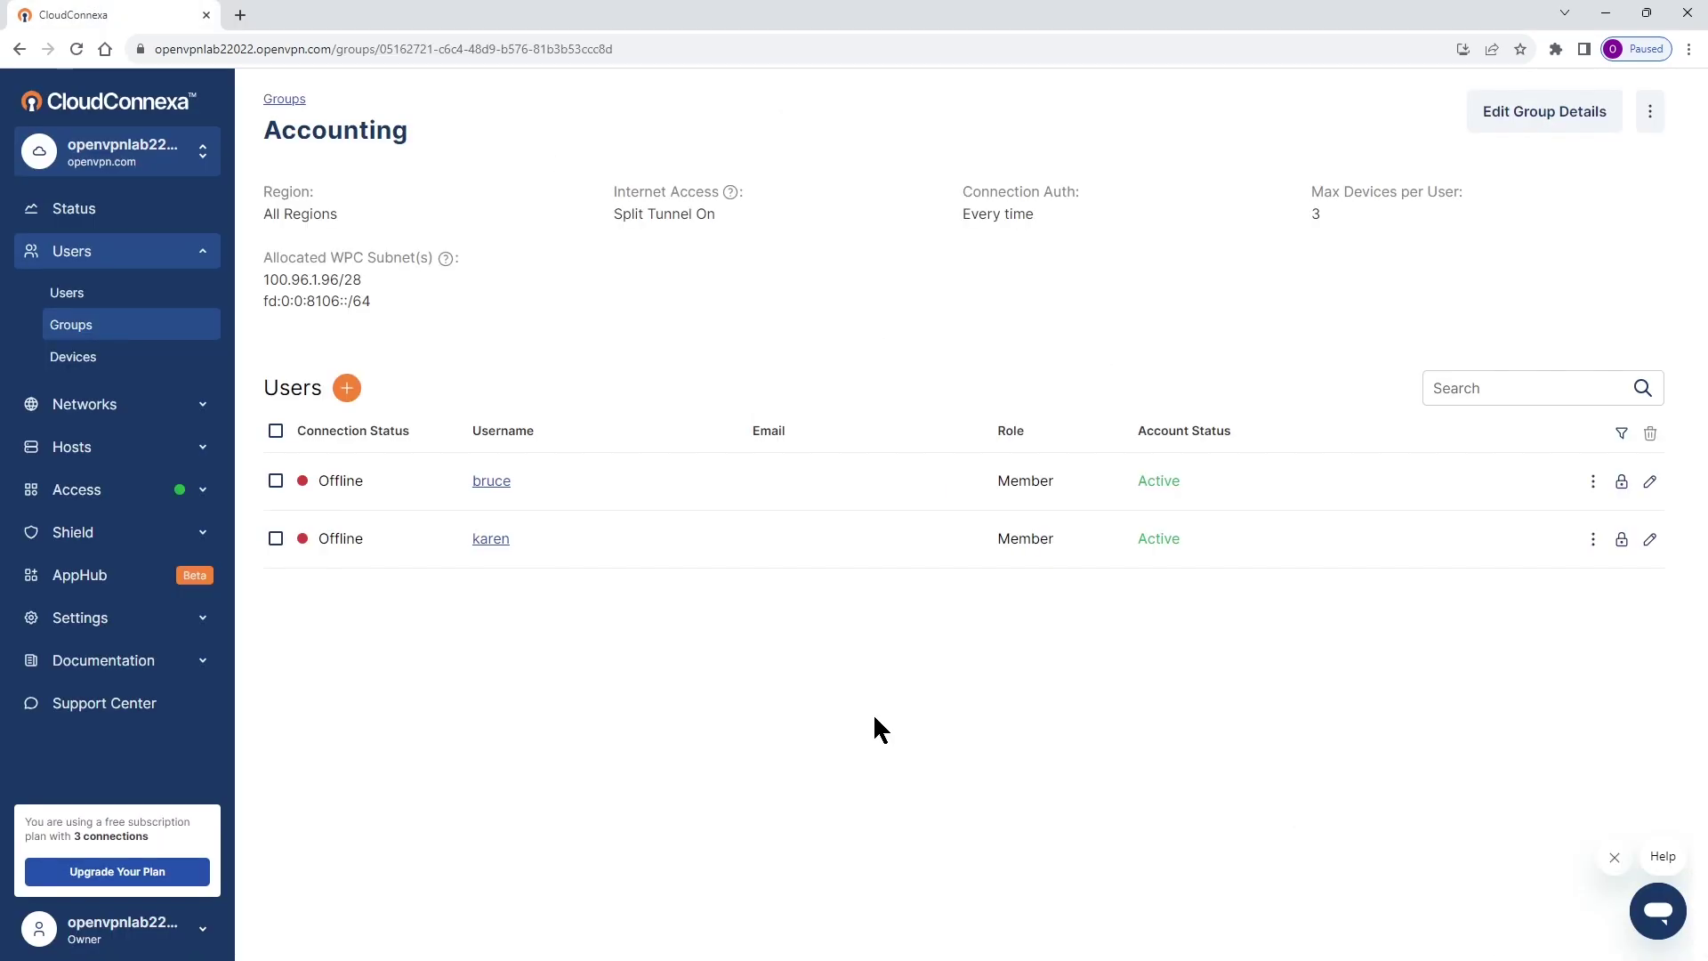
# From the Users list, reset the user's 2FA through the account actions menu and confirm.
pyautogui.click(68, 295)
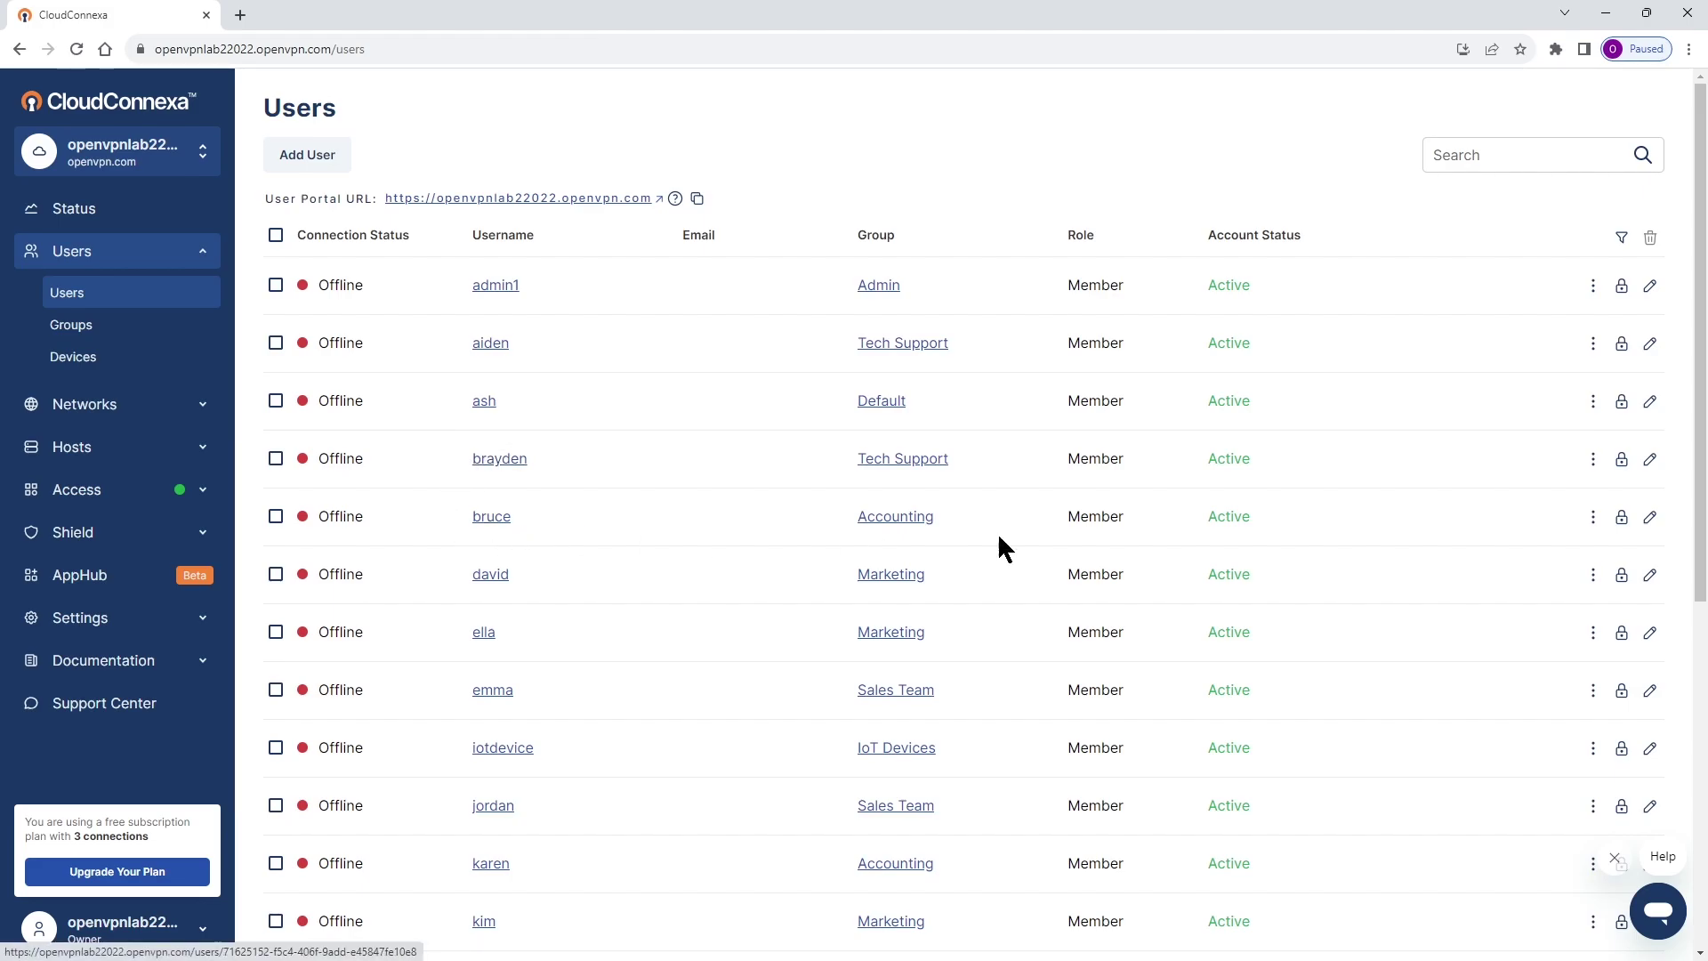
pyautogui.click(1593, 518)
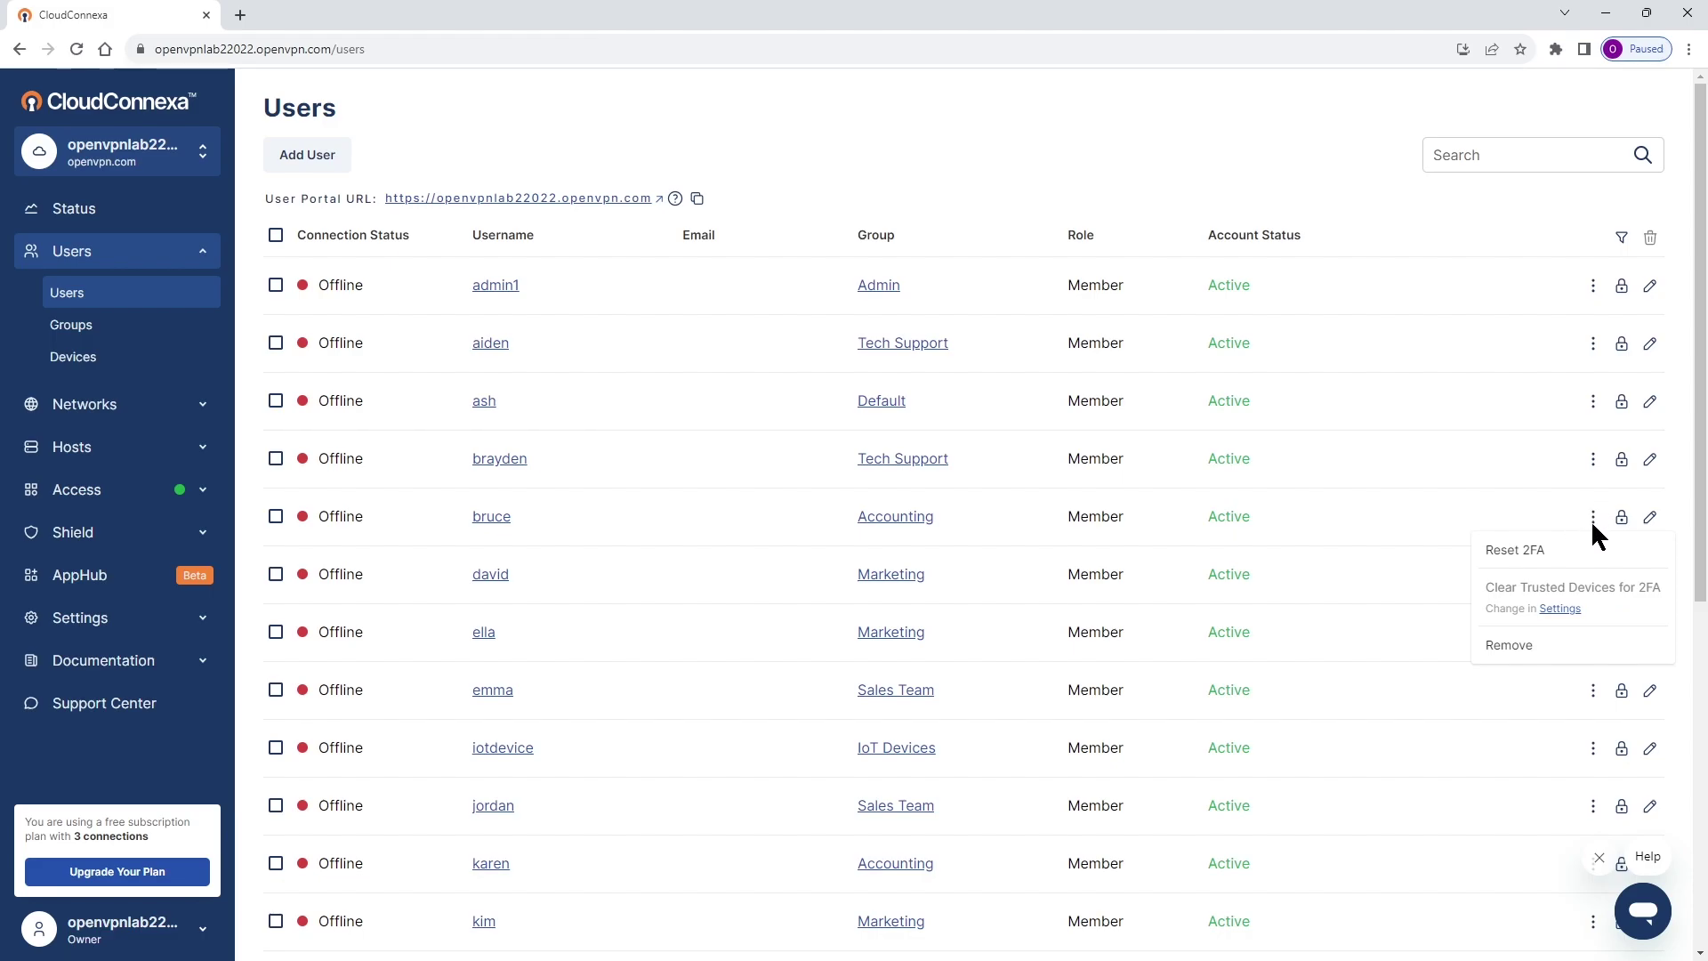
pyautogui.click(1512, 550)
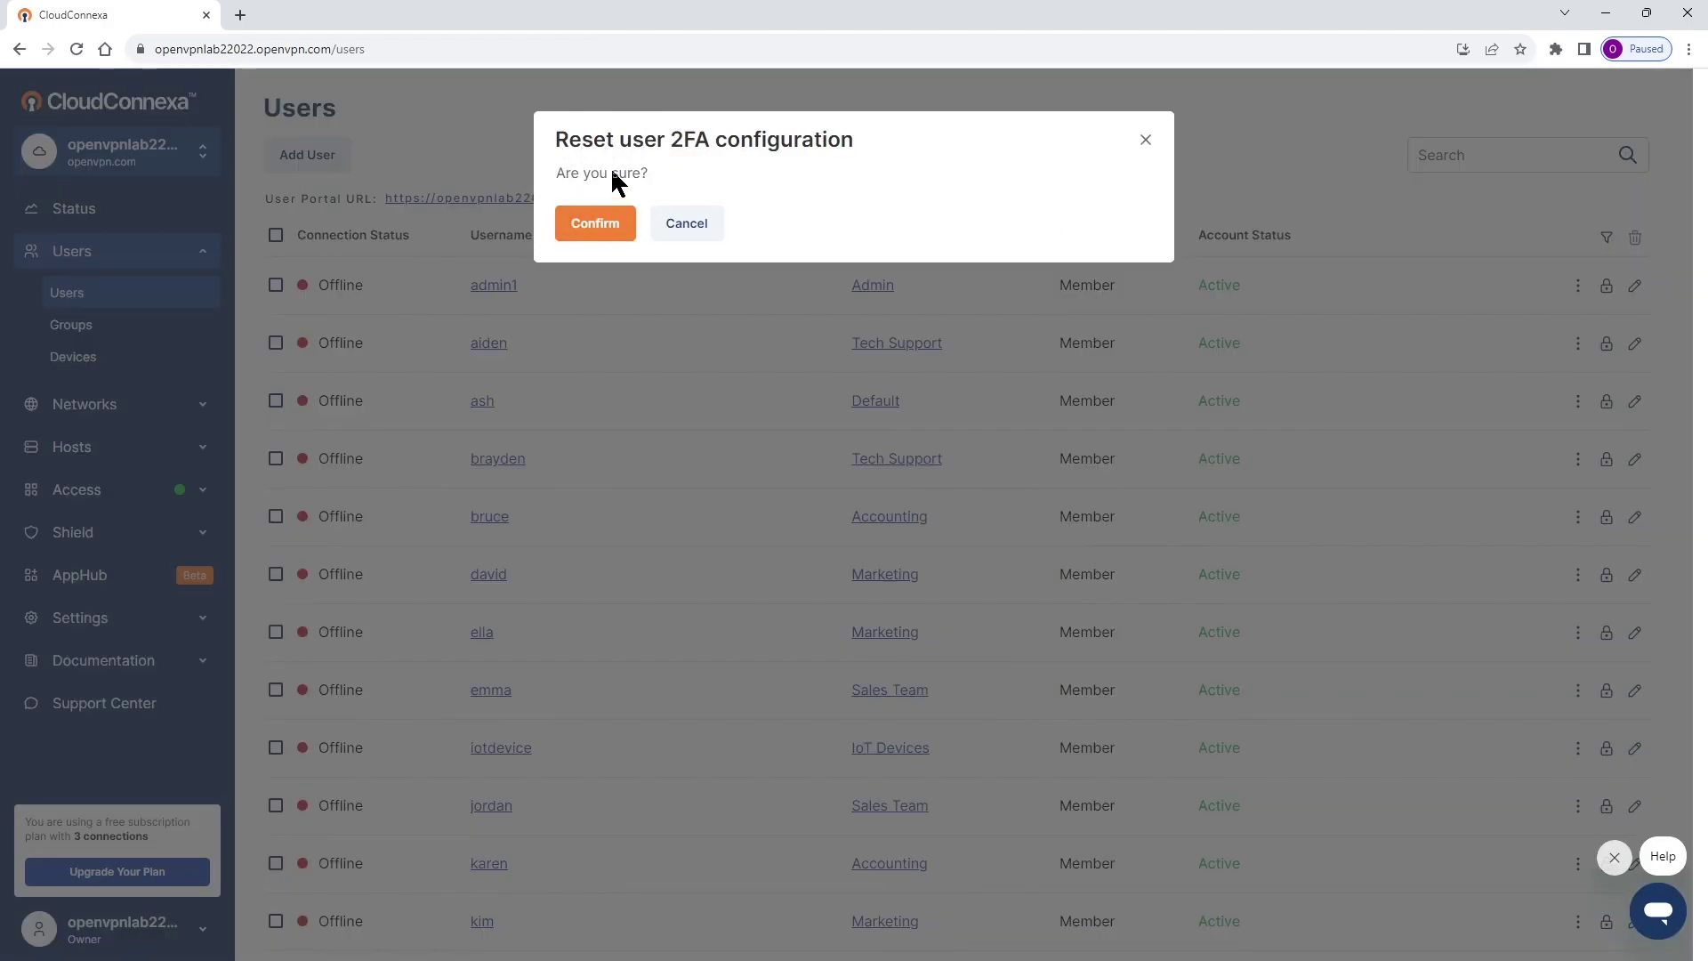
pyautogui.click(594, 226)
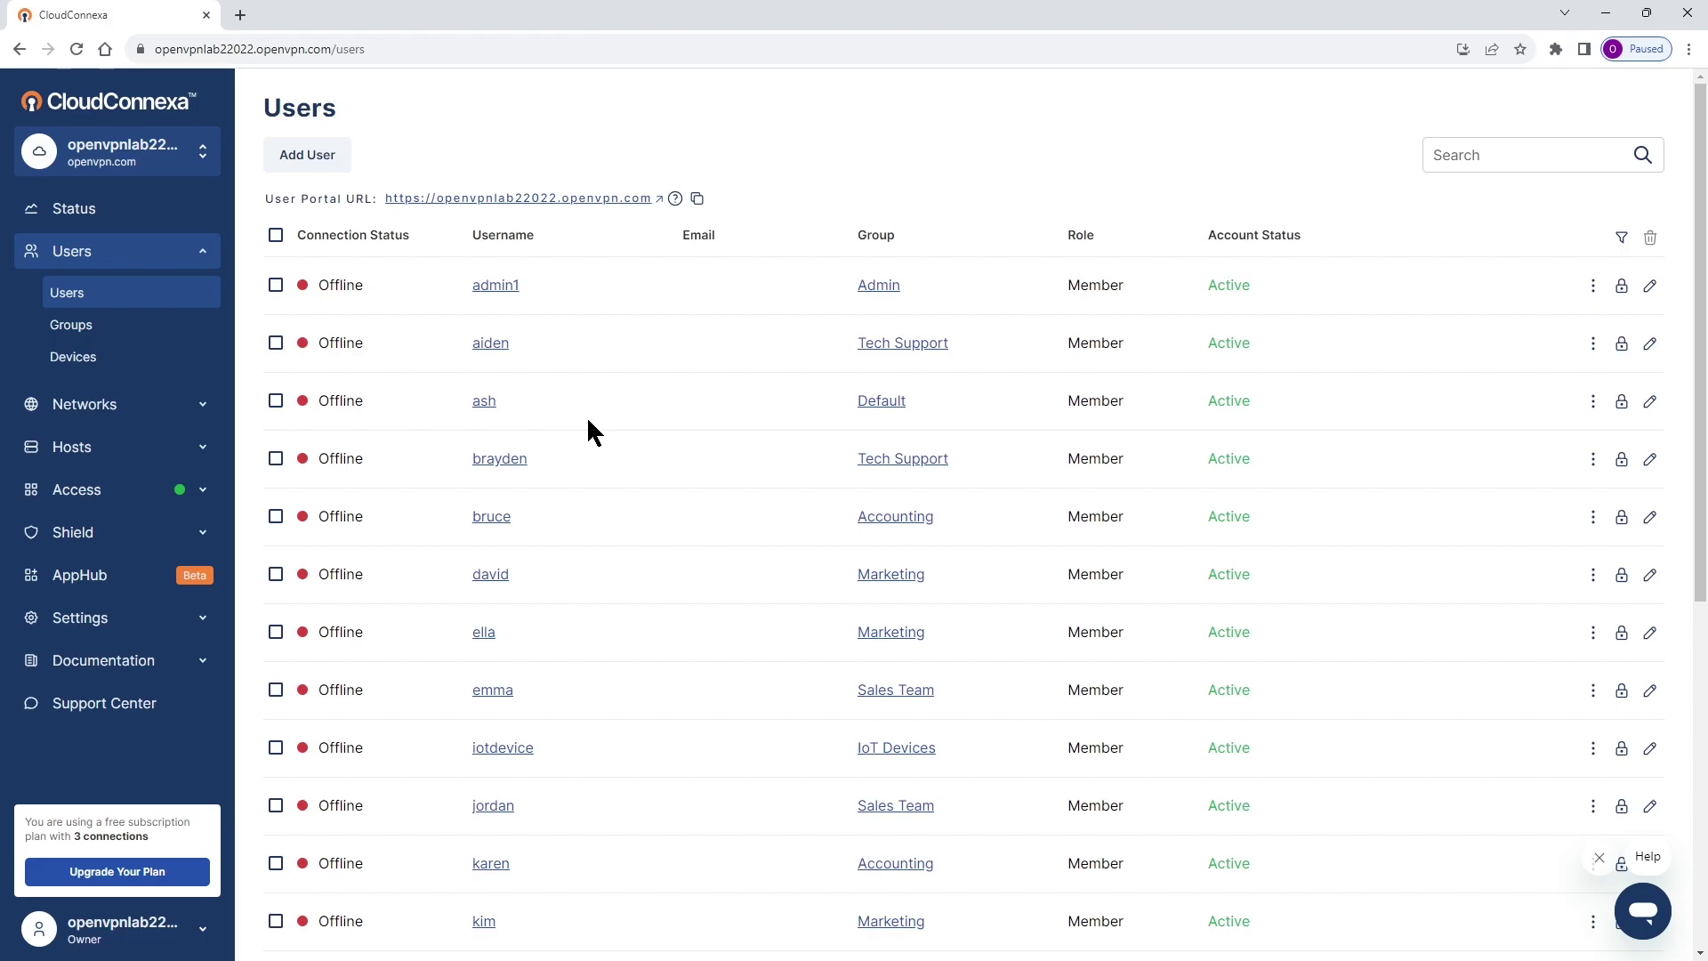
# Open the user's details page and view the 2FA dropdown options without changing them.
pyautogui.click(1593, 517)
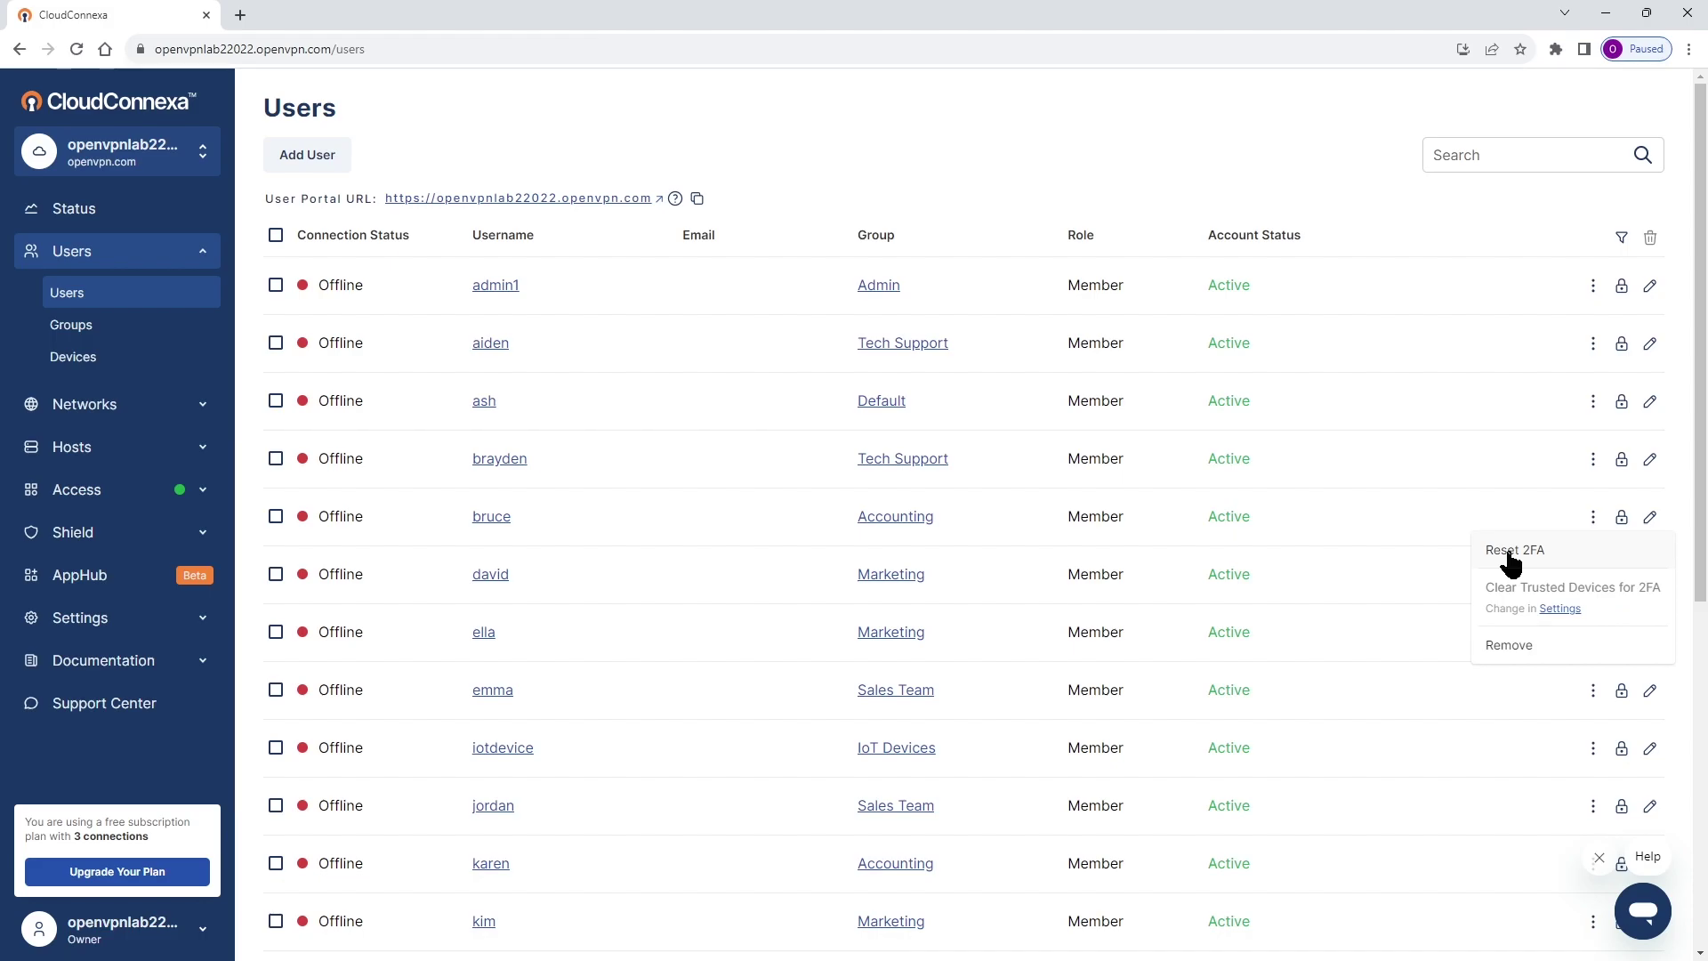
pyautogui.click(489, 526)
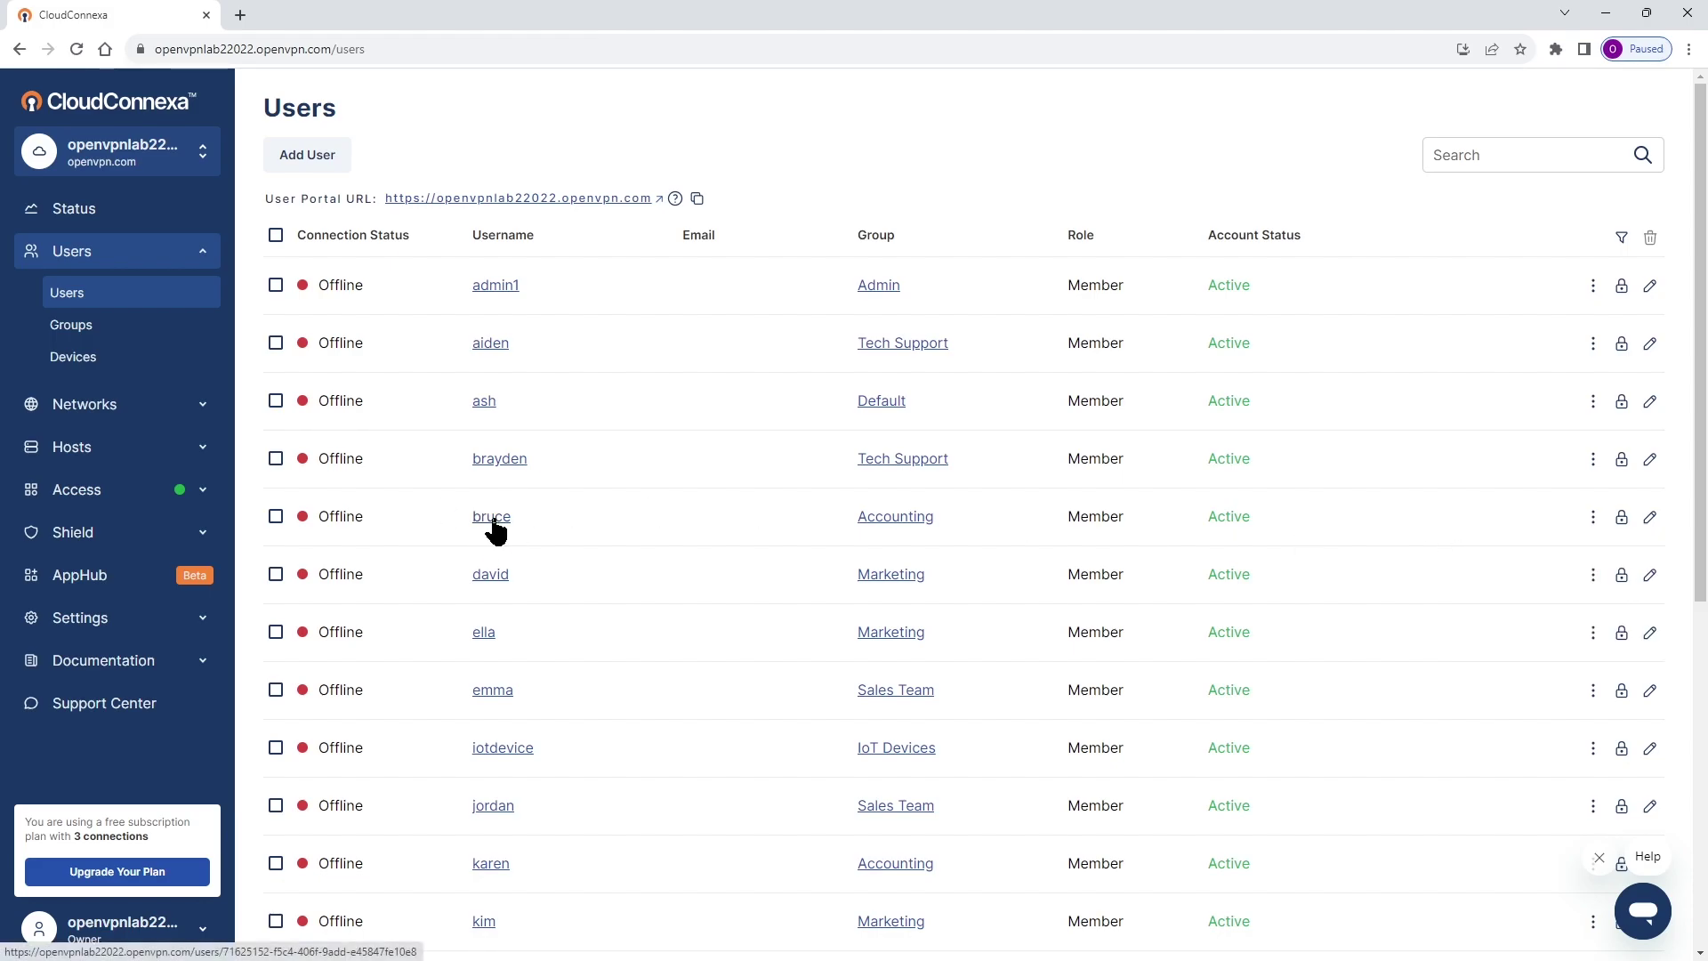
pyautogui.click(489, 518)
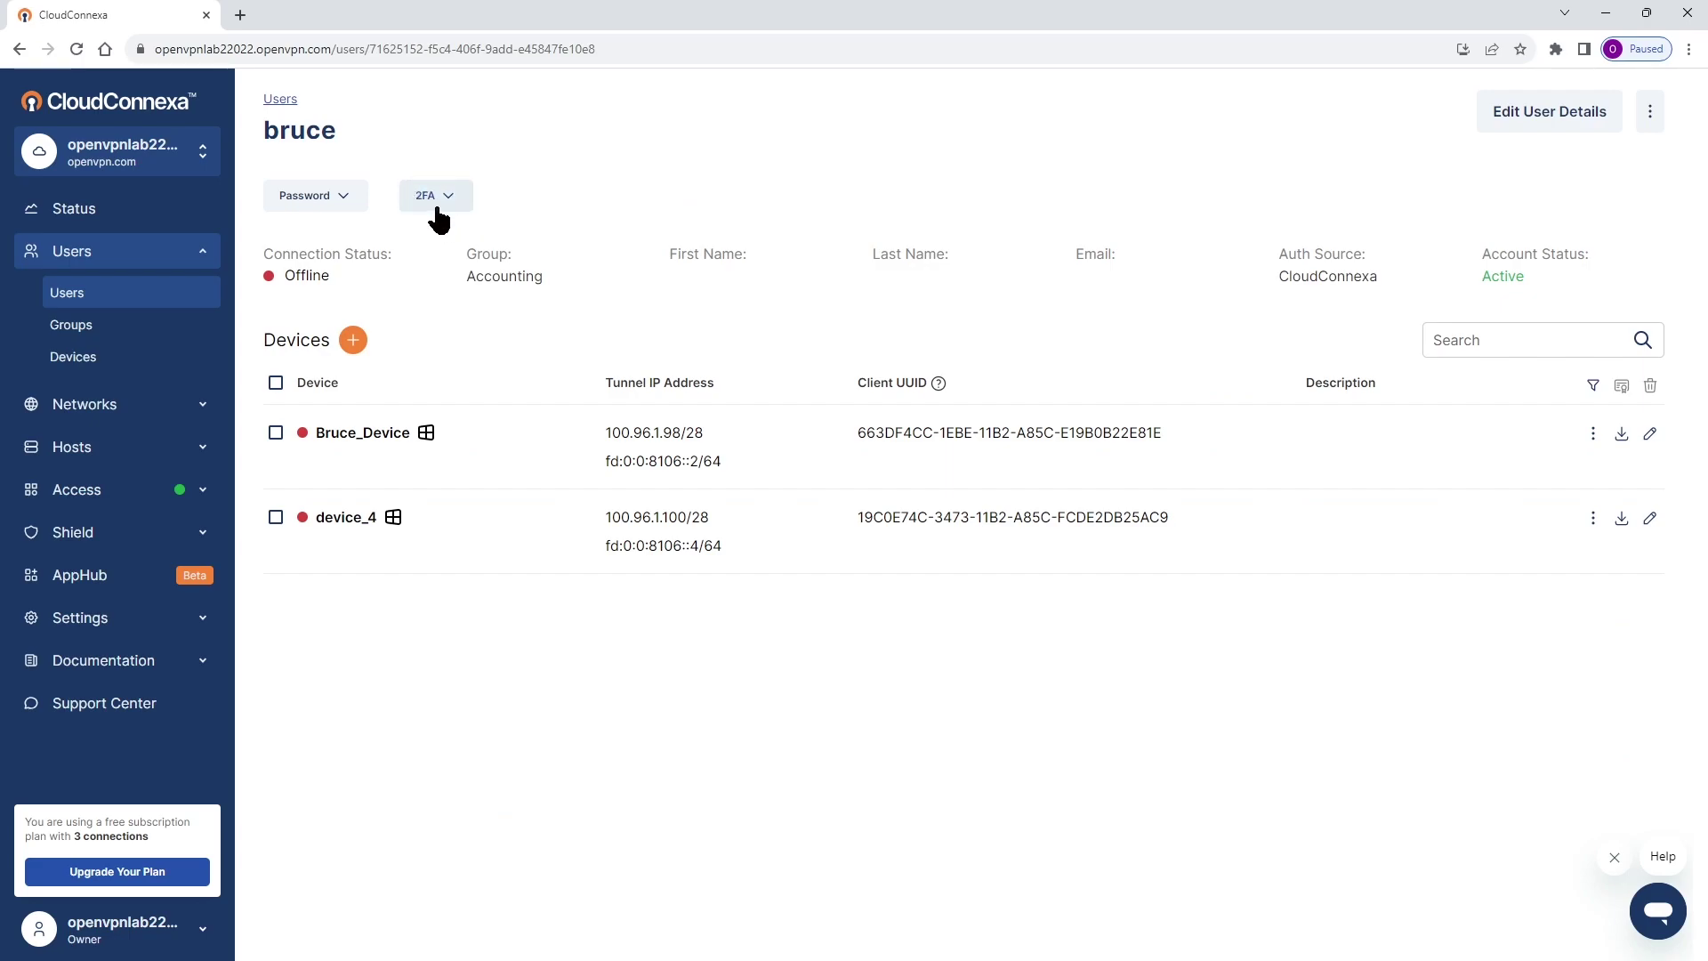
pyautogui.click(448, 195)
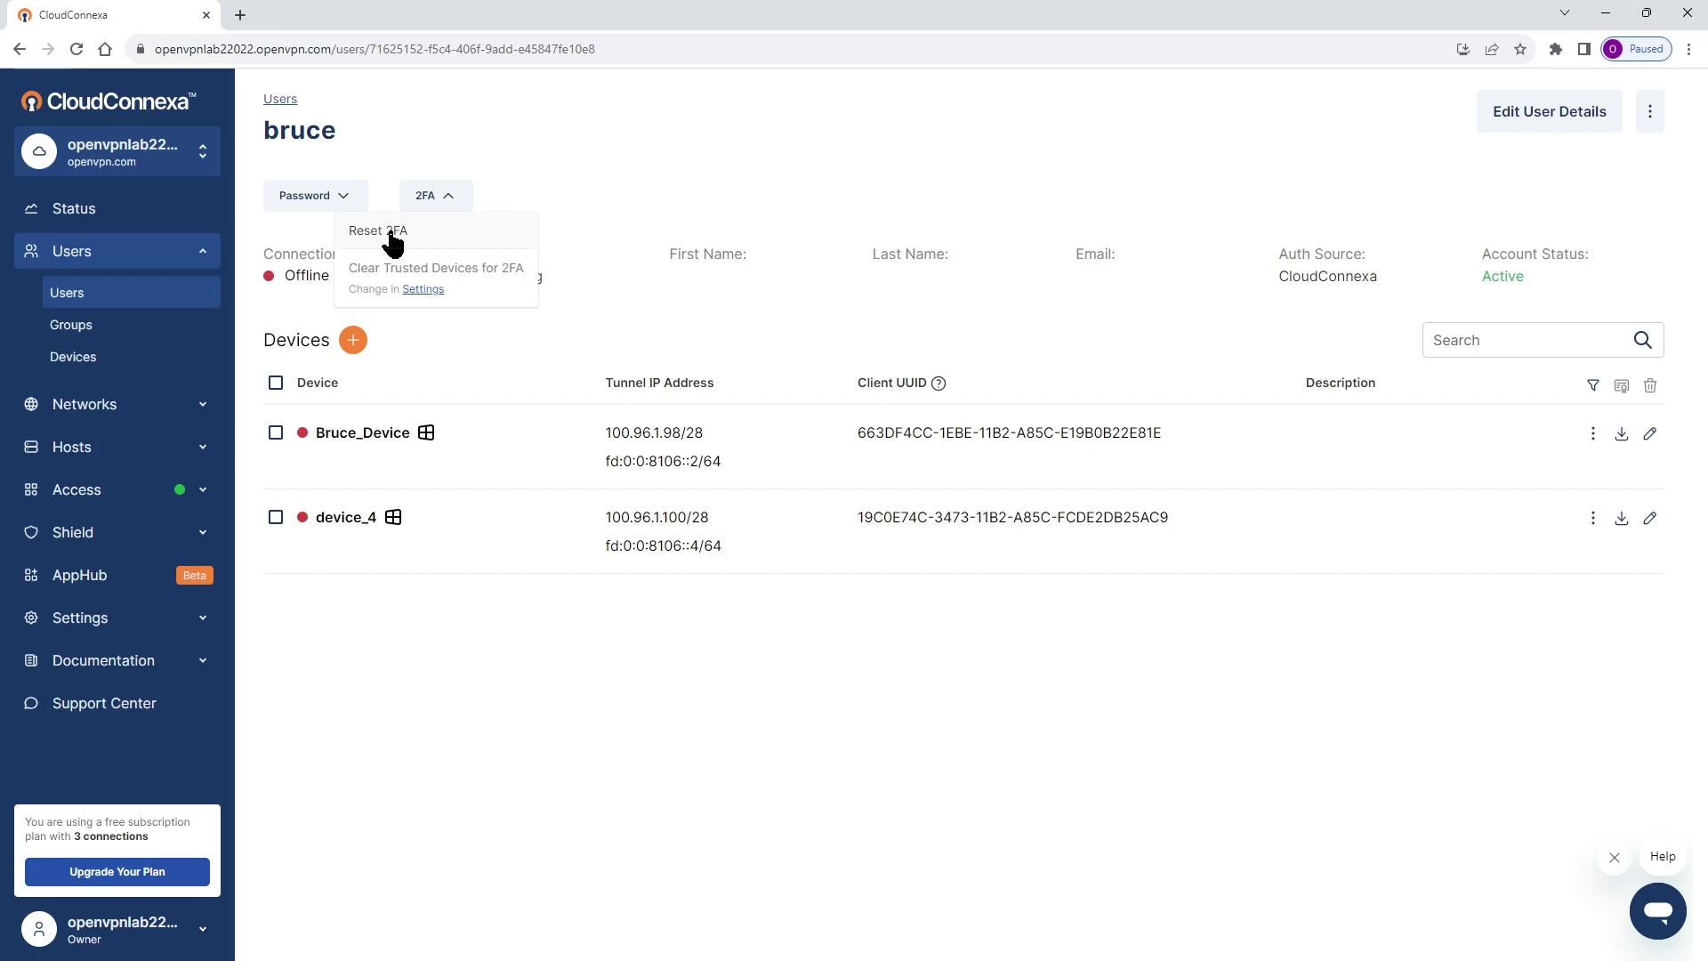
pyautogui.click(611, 169)
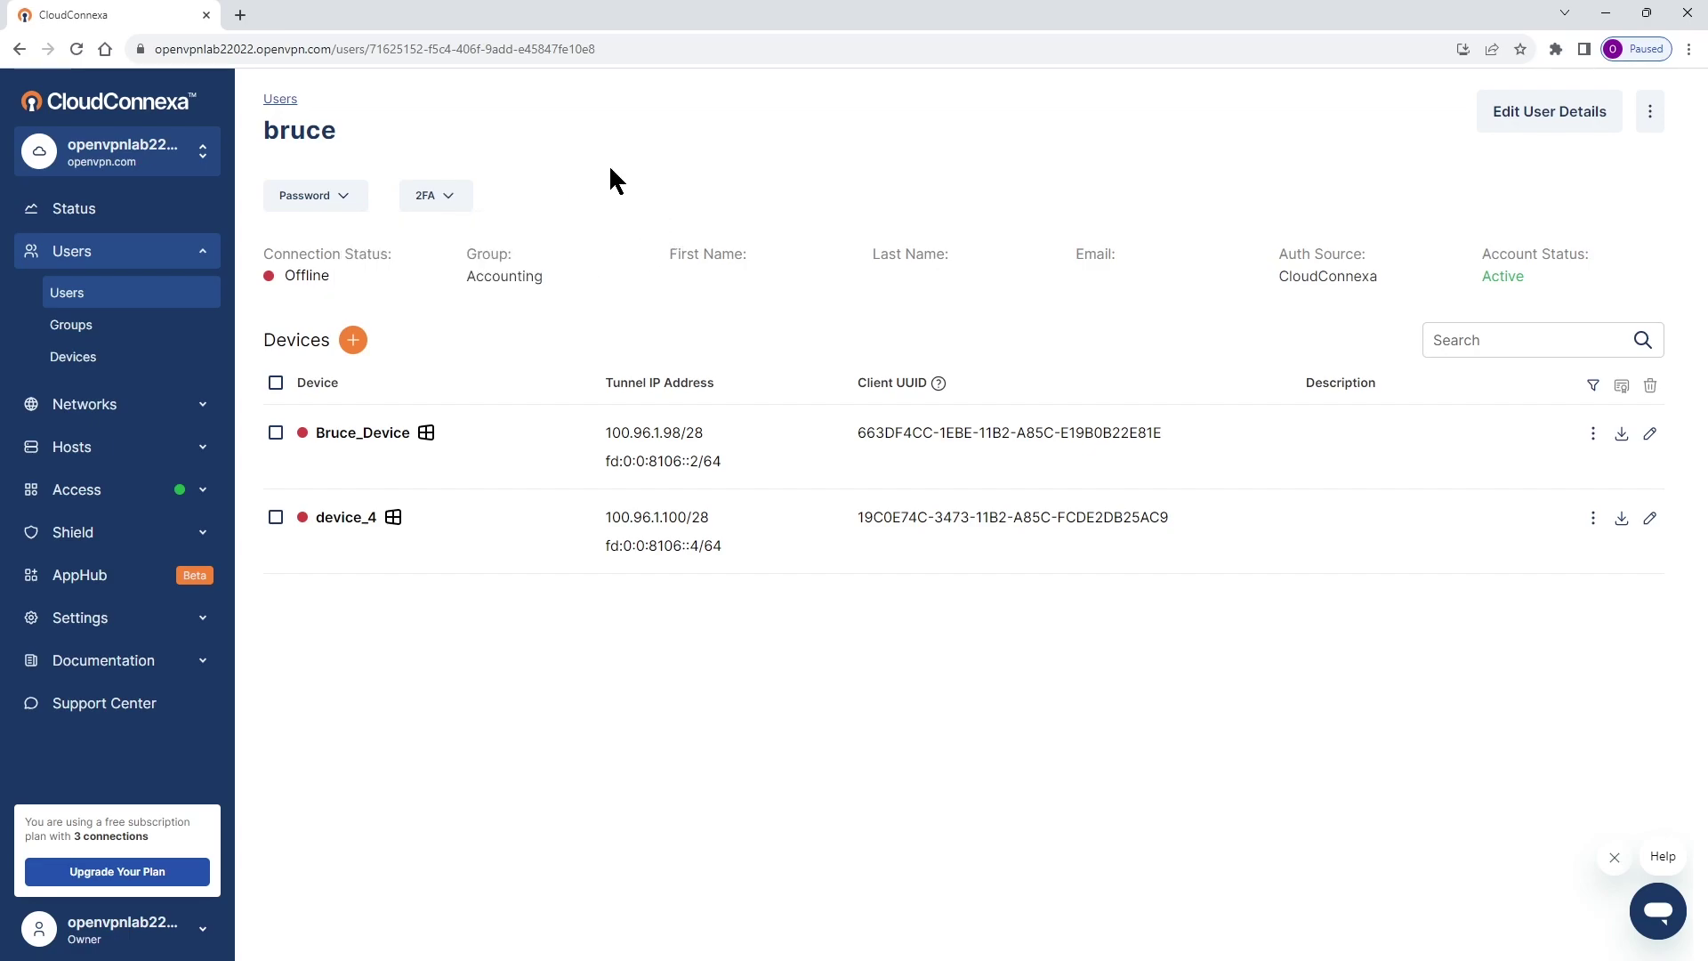